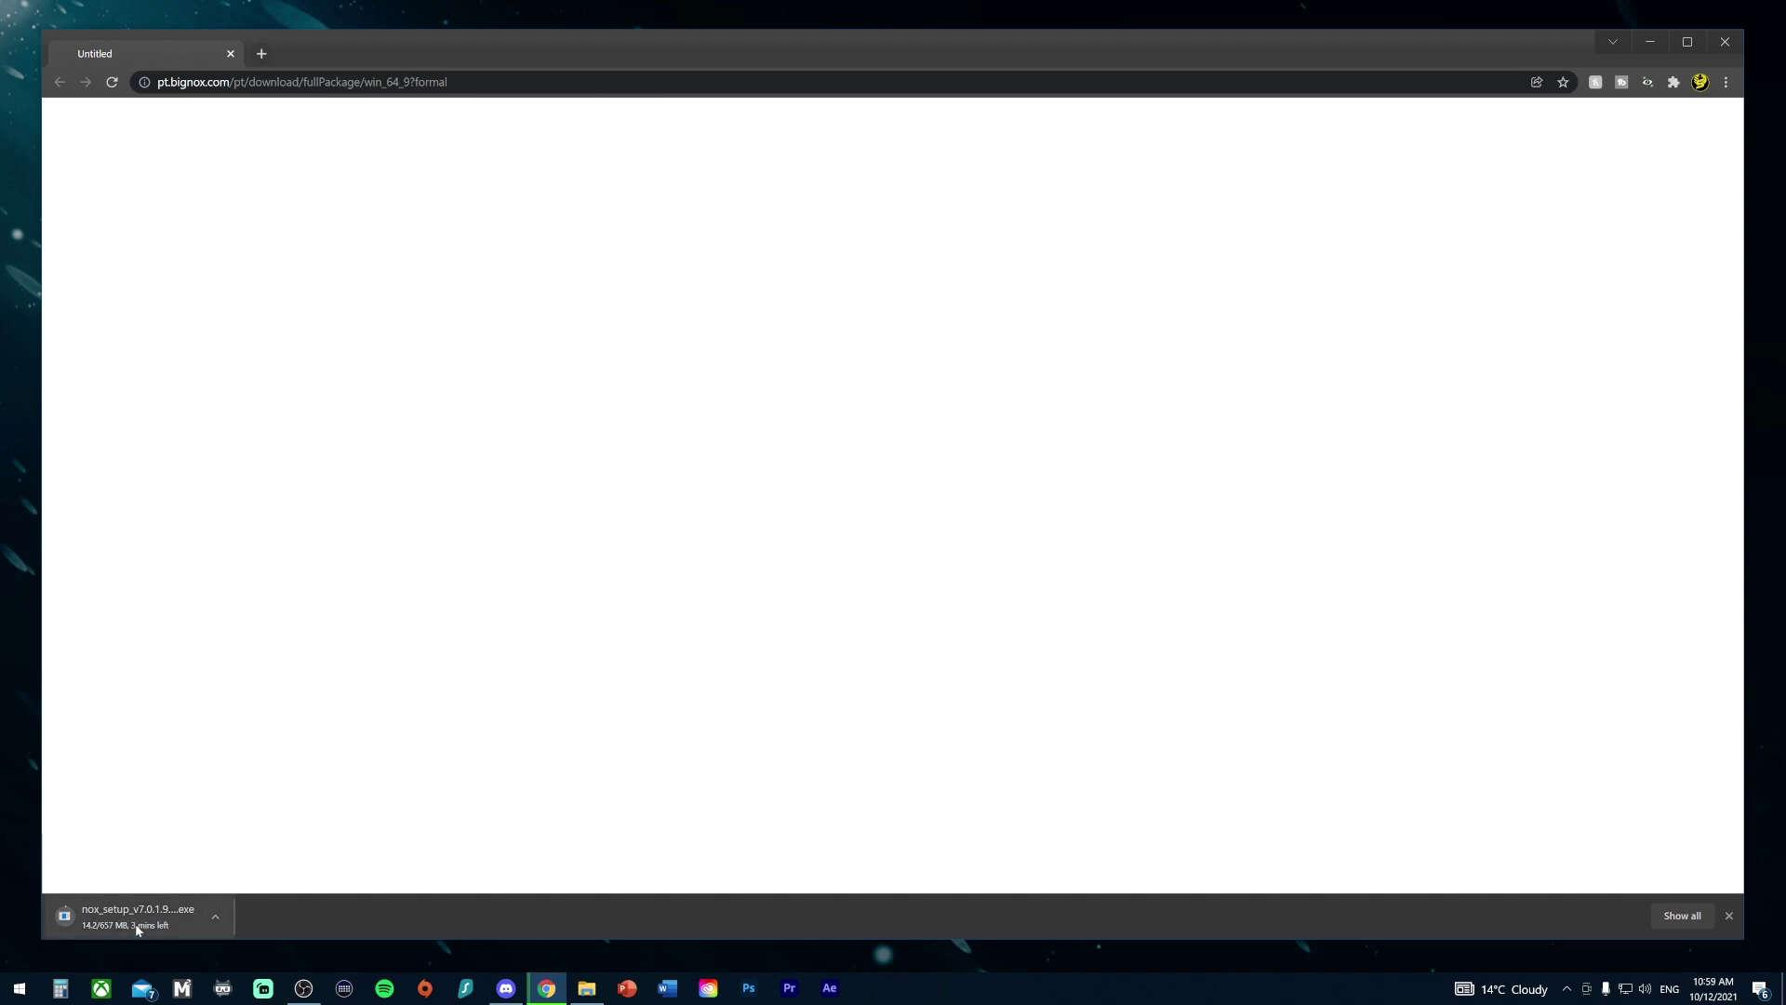
Step: Cancel the running NoxPlayer setup download and minimize the browser window
left_click(215, 921)
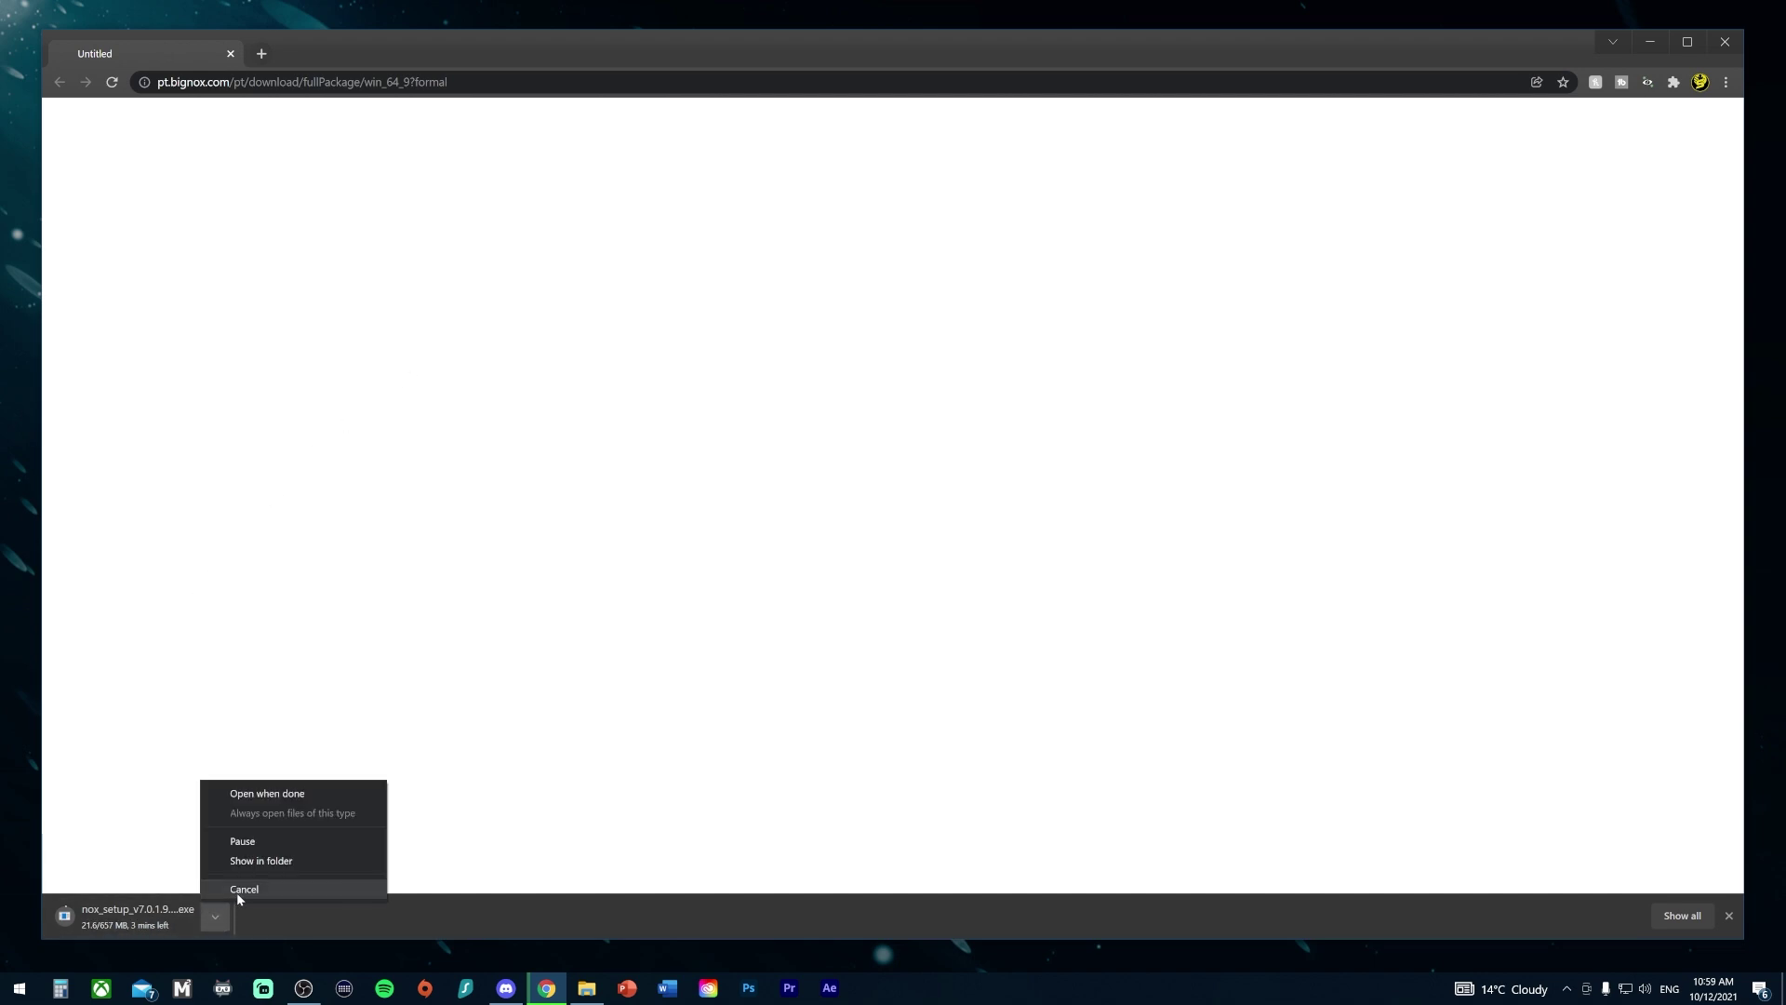
left_click(237, 891)
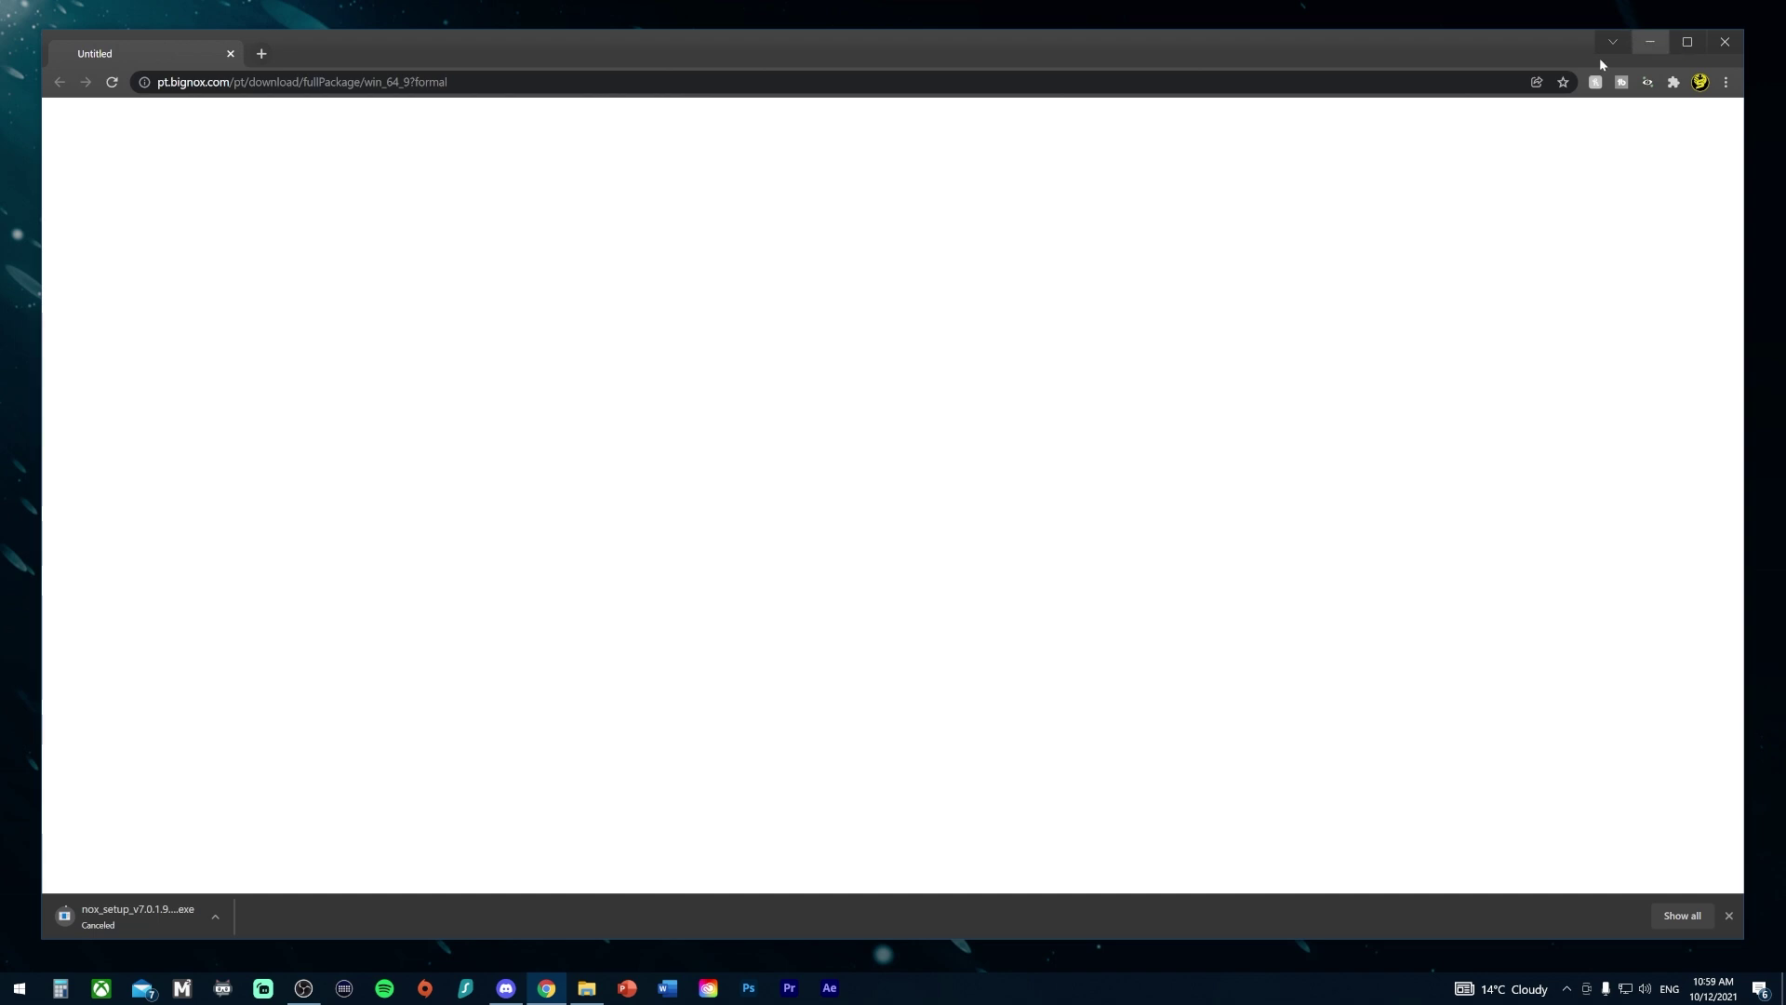
left_click(1651, 42)
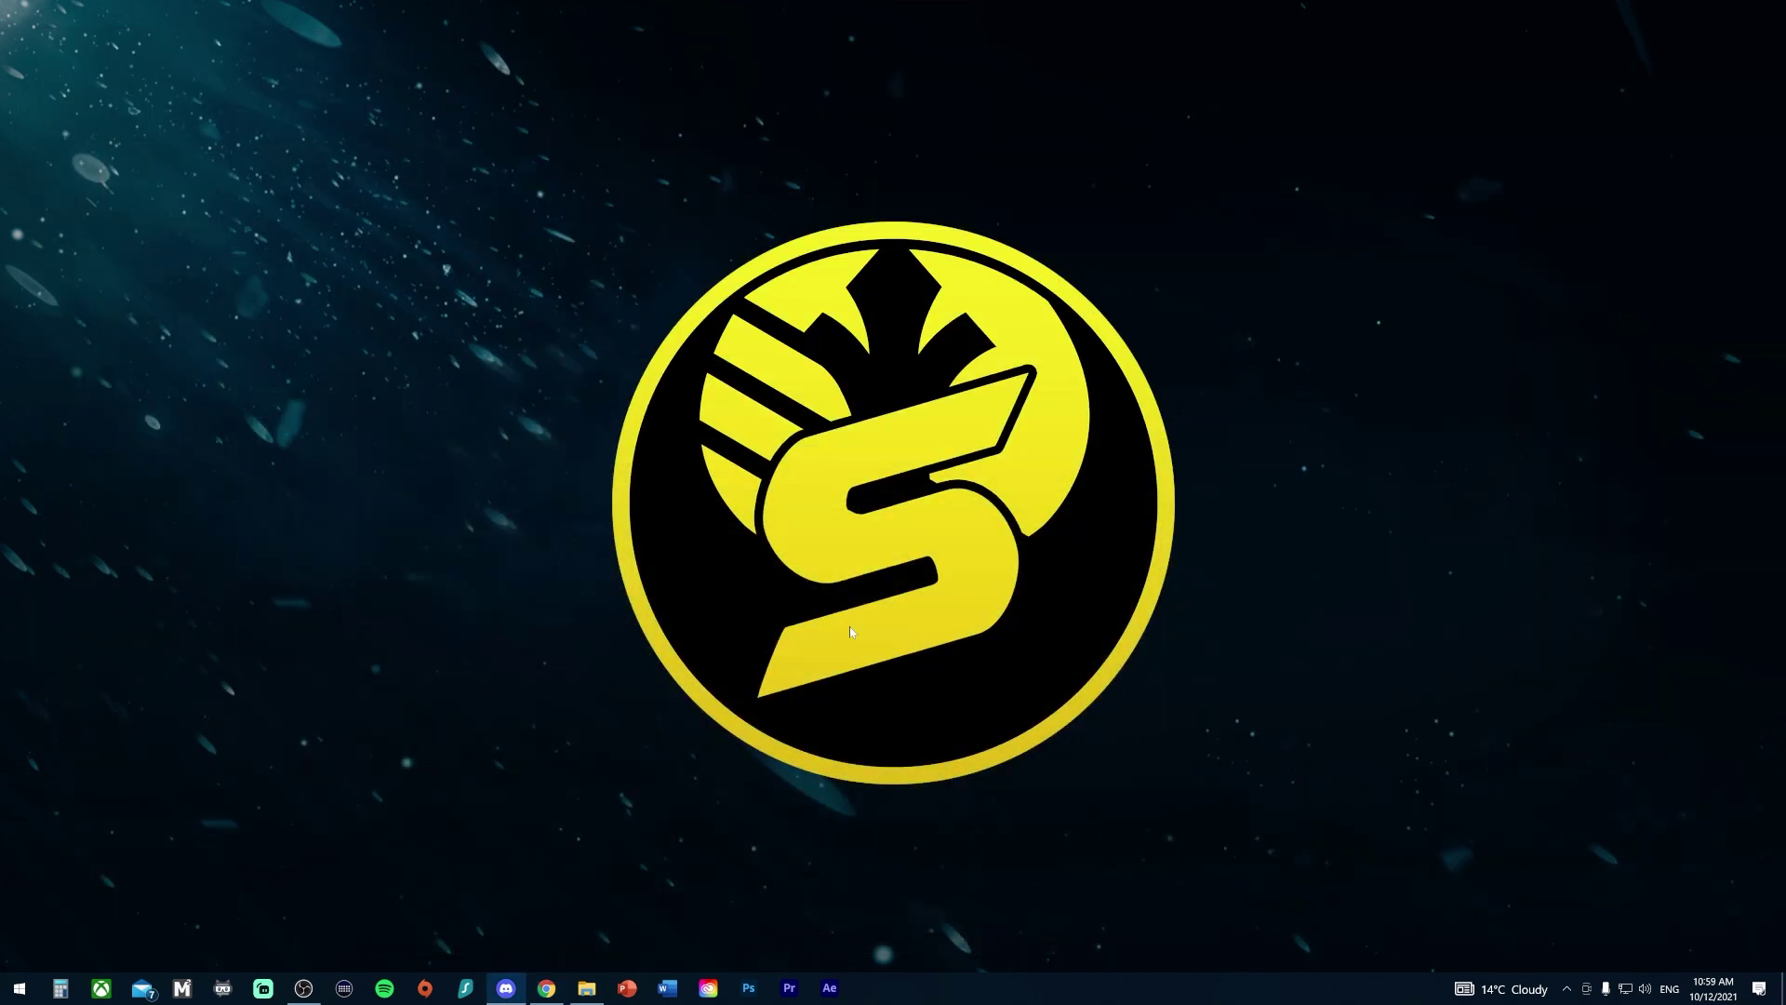
Step: Run the nox_setup_v7.0.1.9_full_intl installer from the Downloads folder, install NoxPlayer and start it
left_click(601, 993)
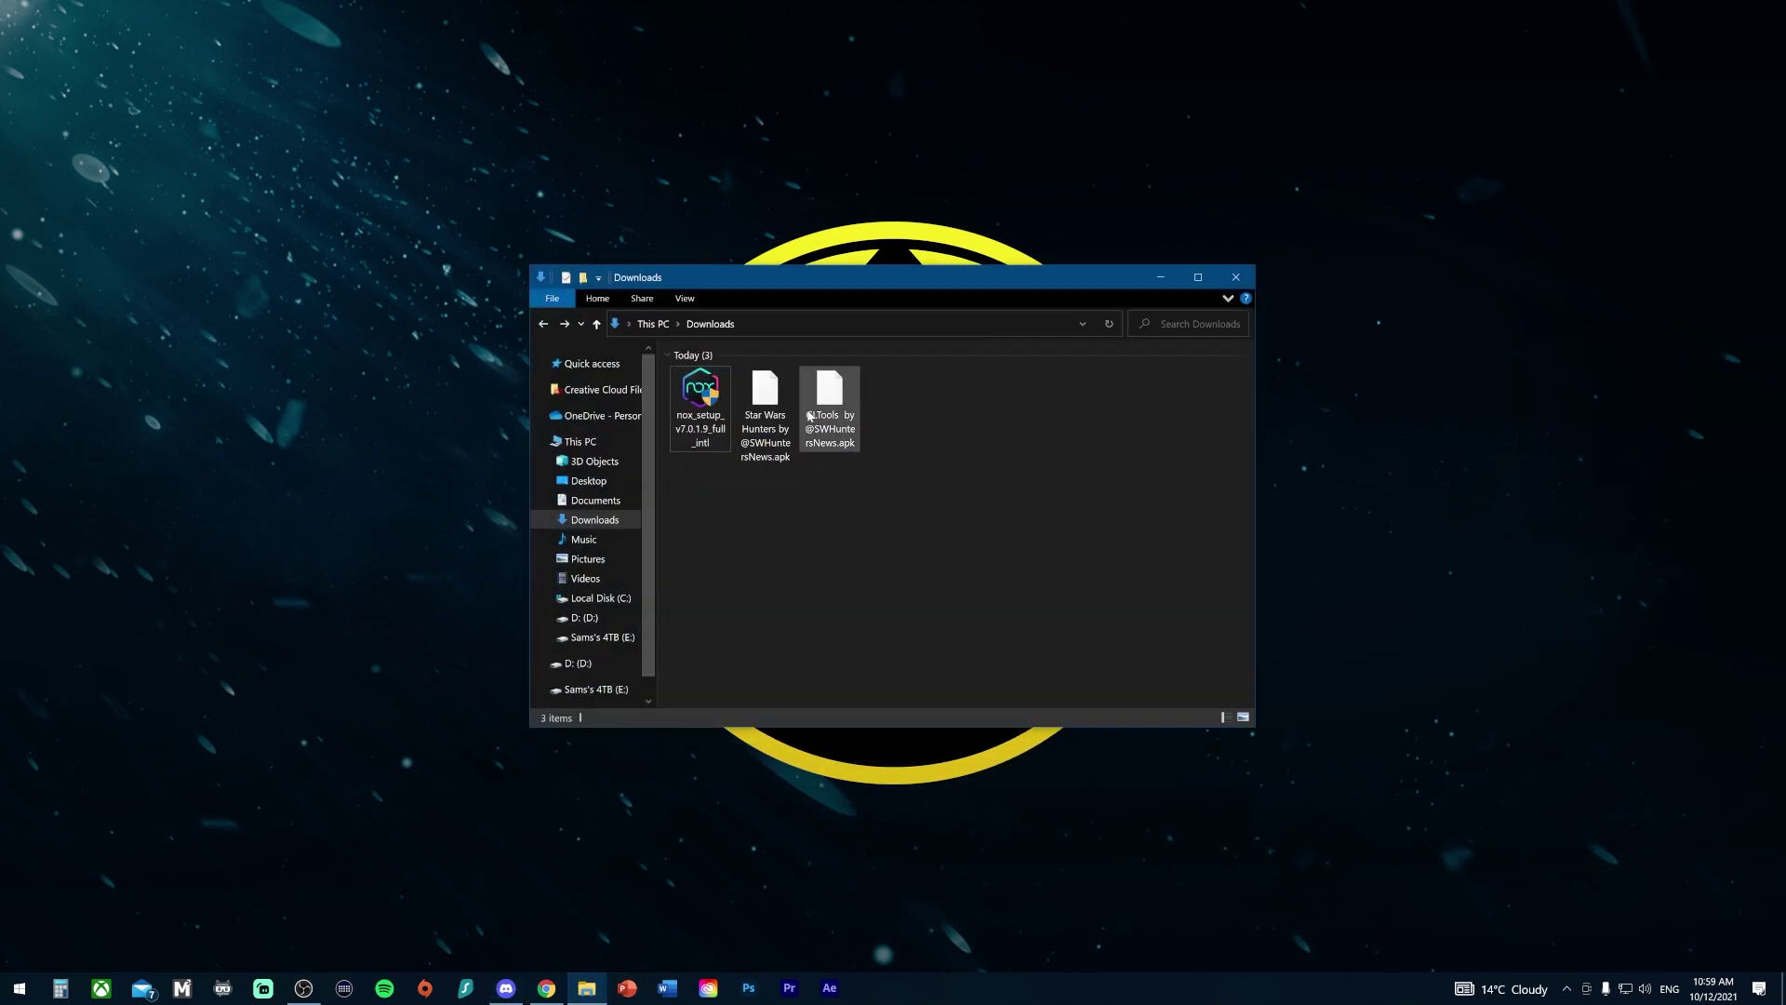
double_click(700, 399)
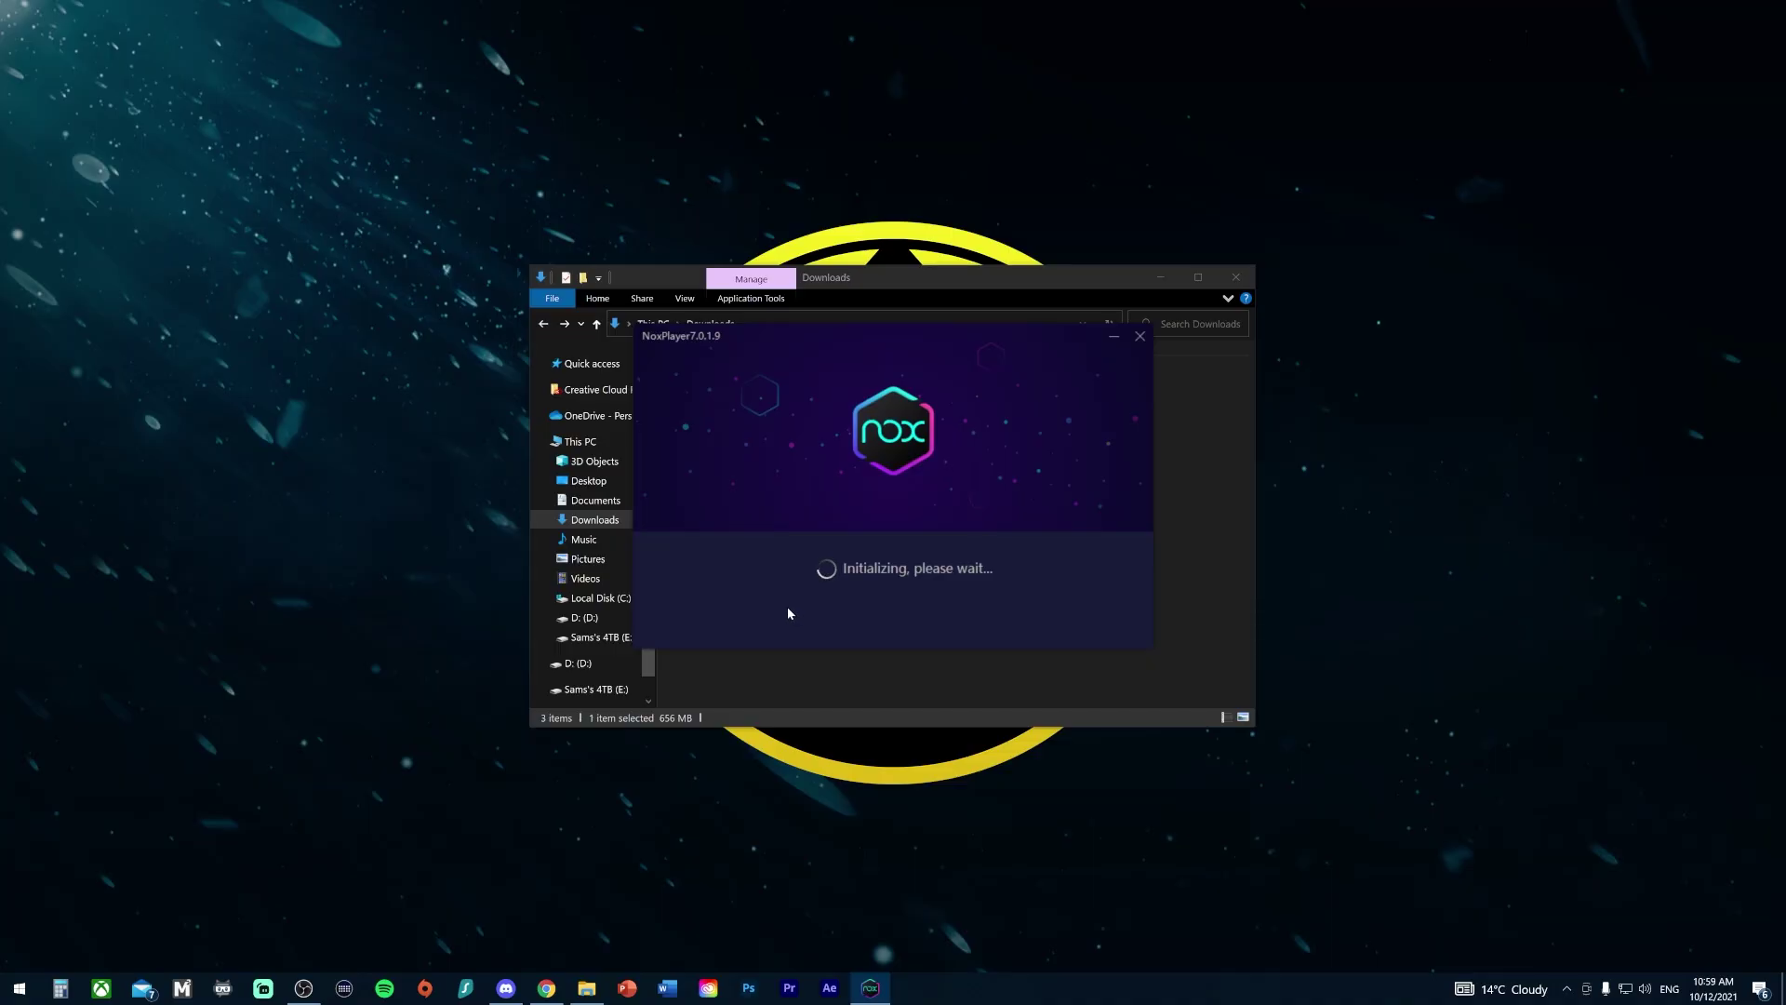
left_click(800, 574)
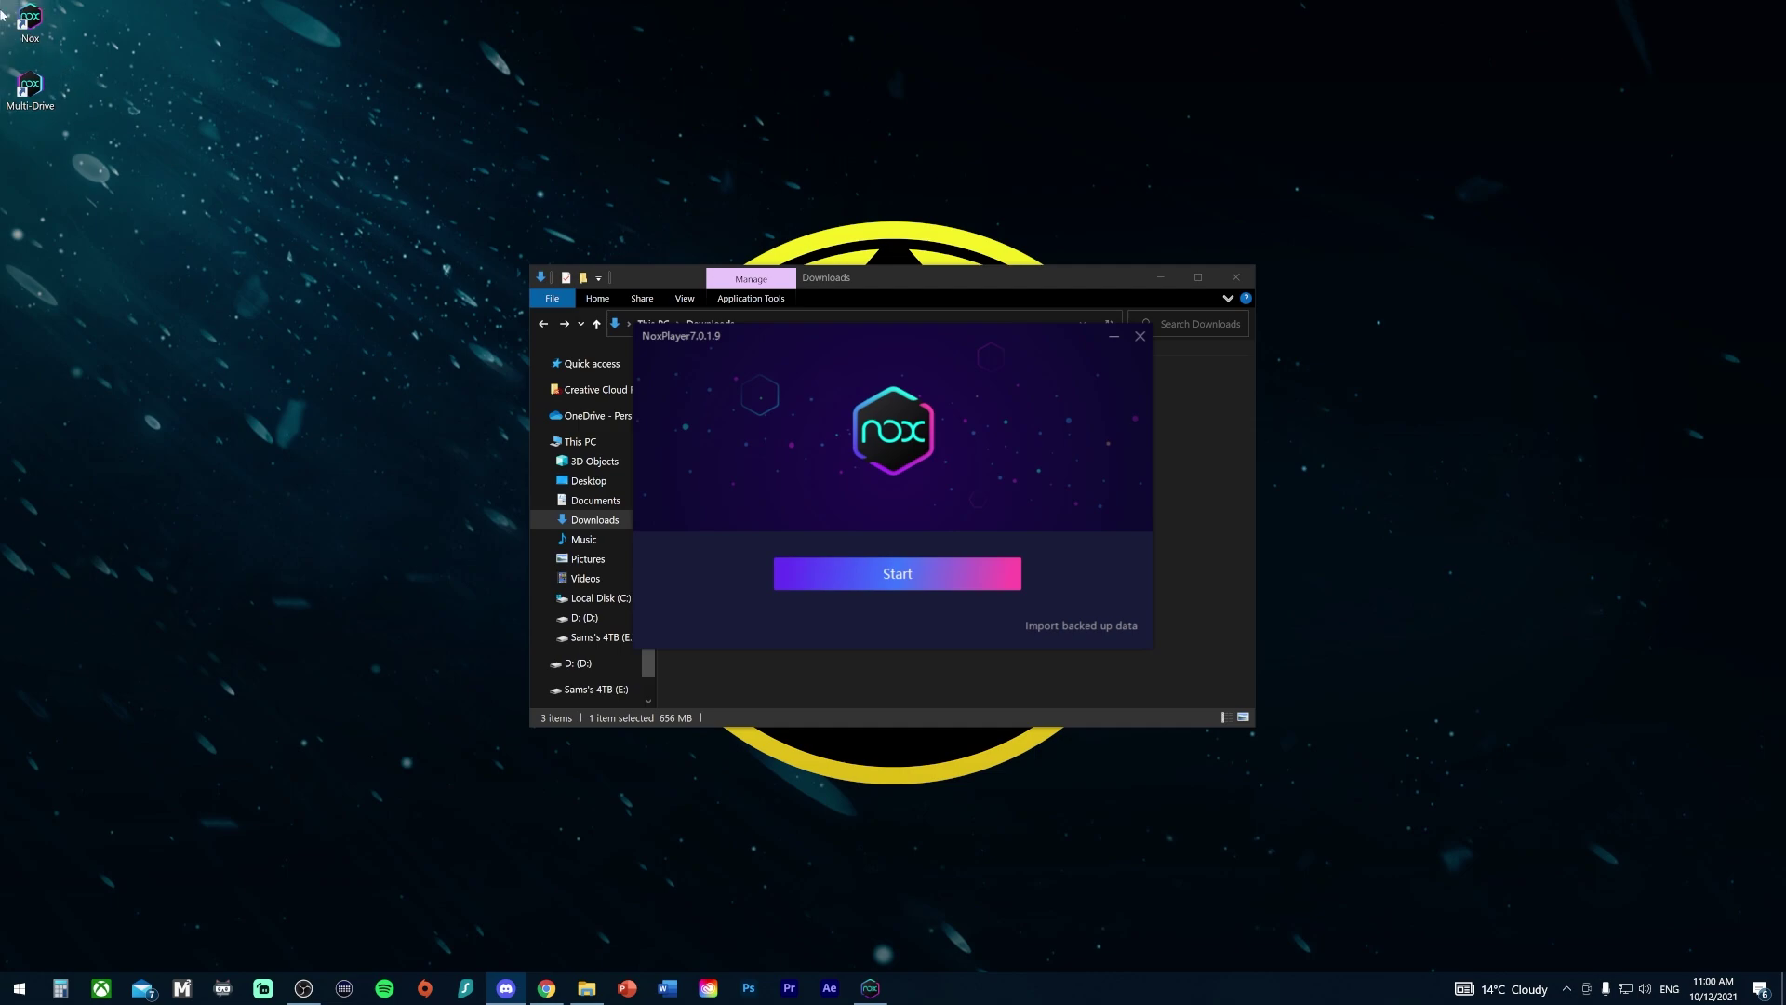
left_click(896, 579)
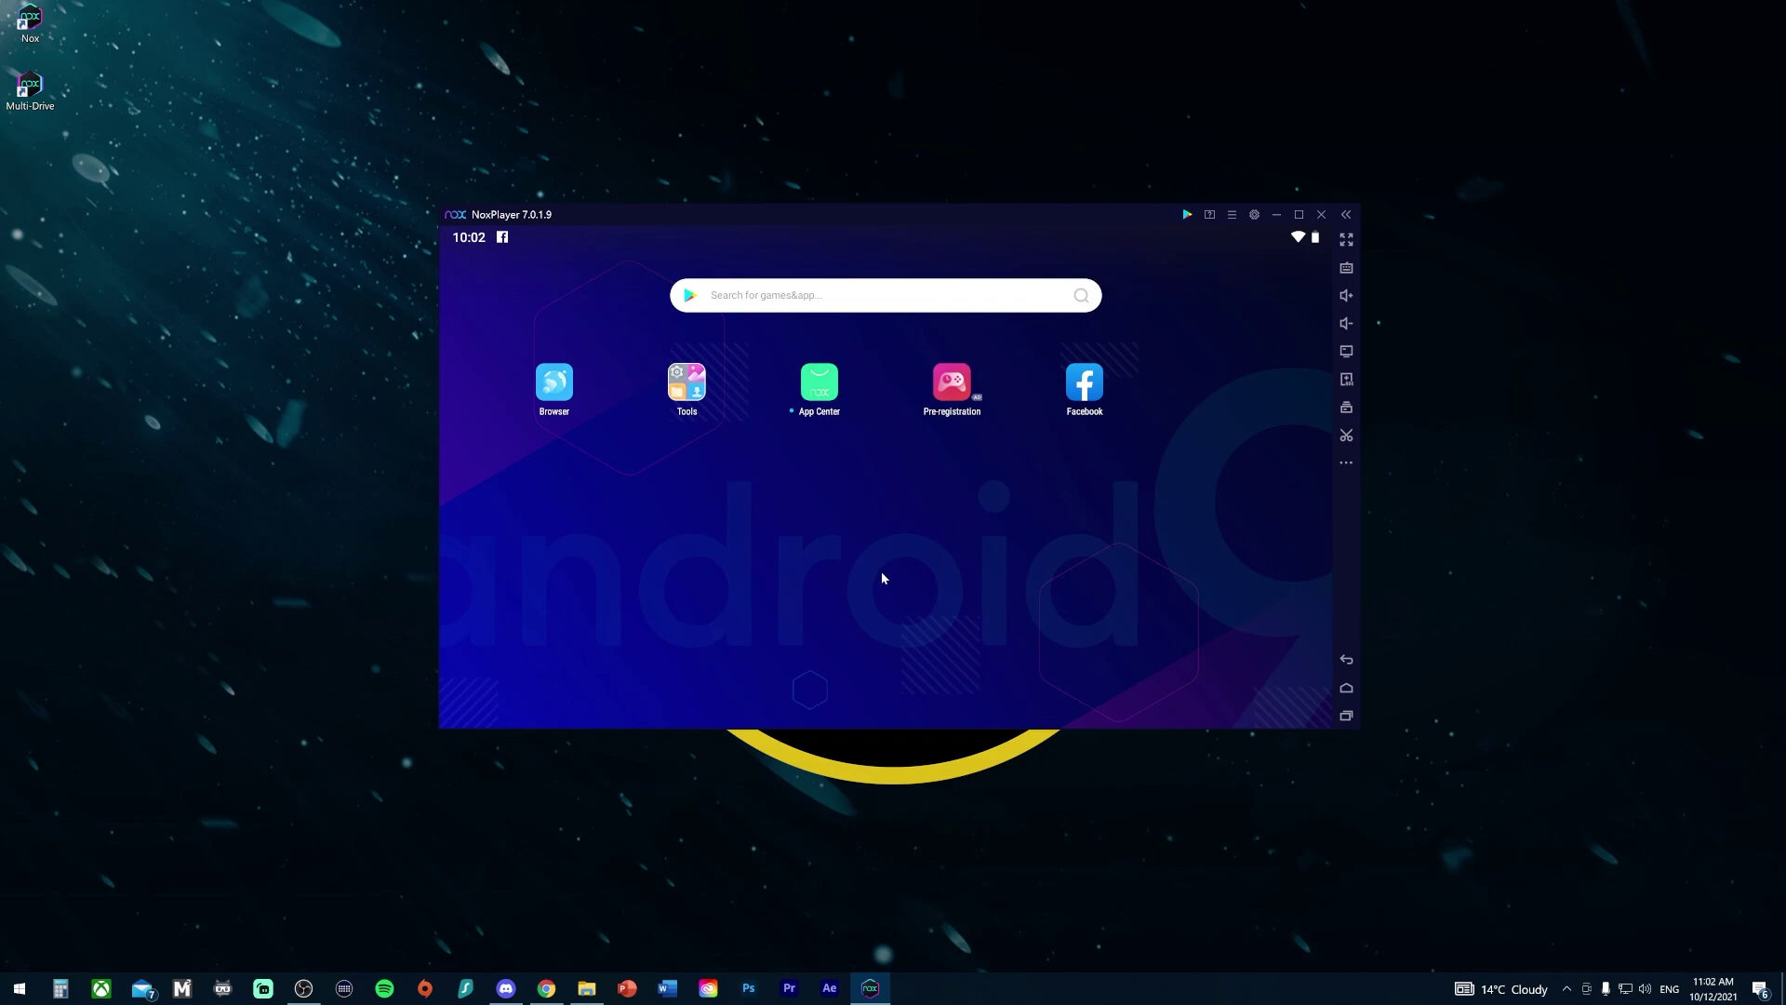
Step: In the NoxPlayer system settings, choose the High (4 Core CPU, 4096 MB Memory) performance preset
left_click(1254, 215)
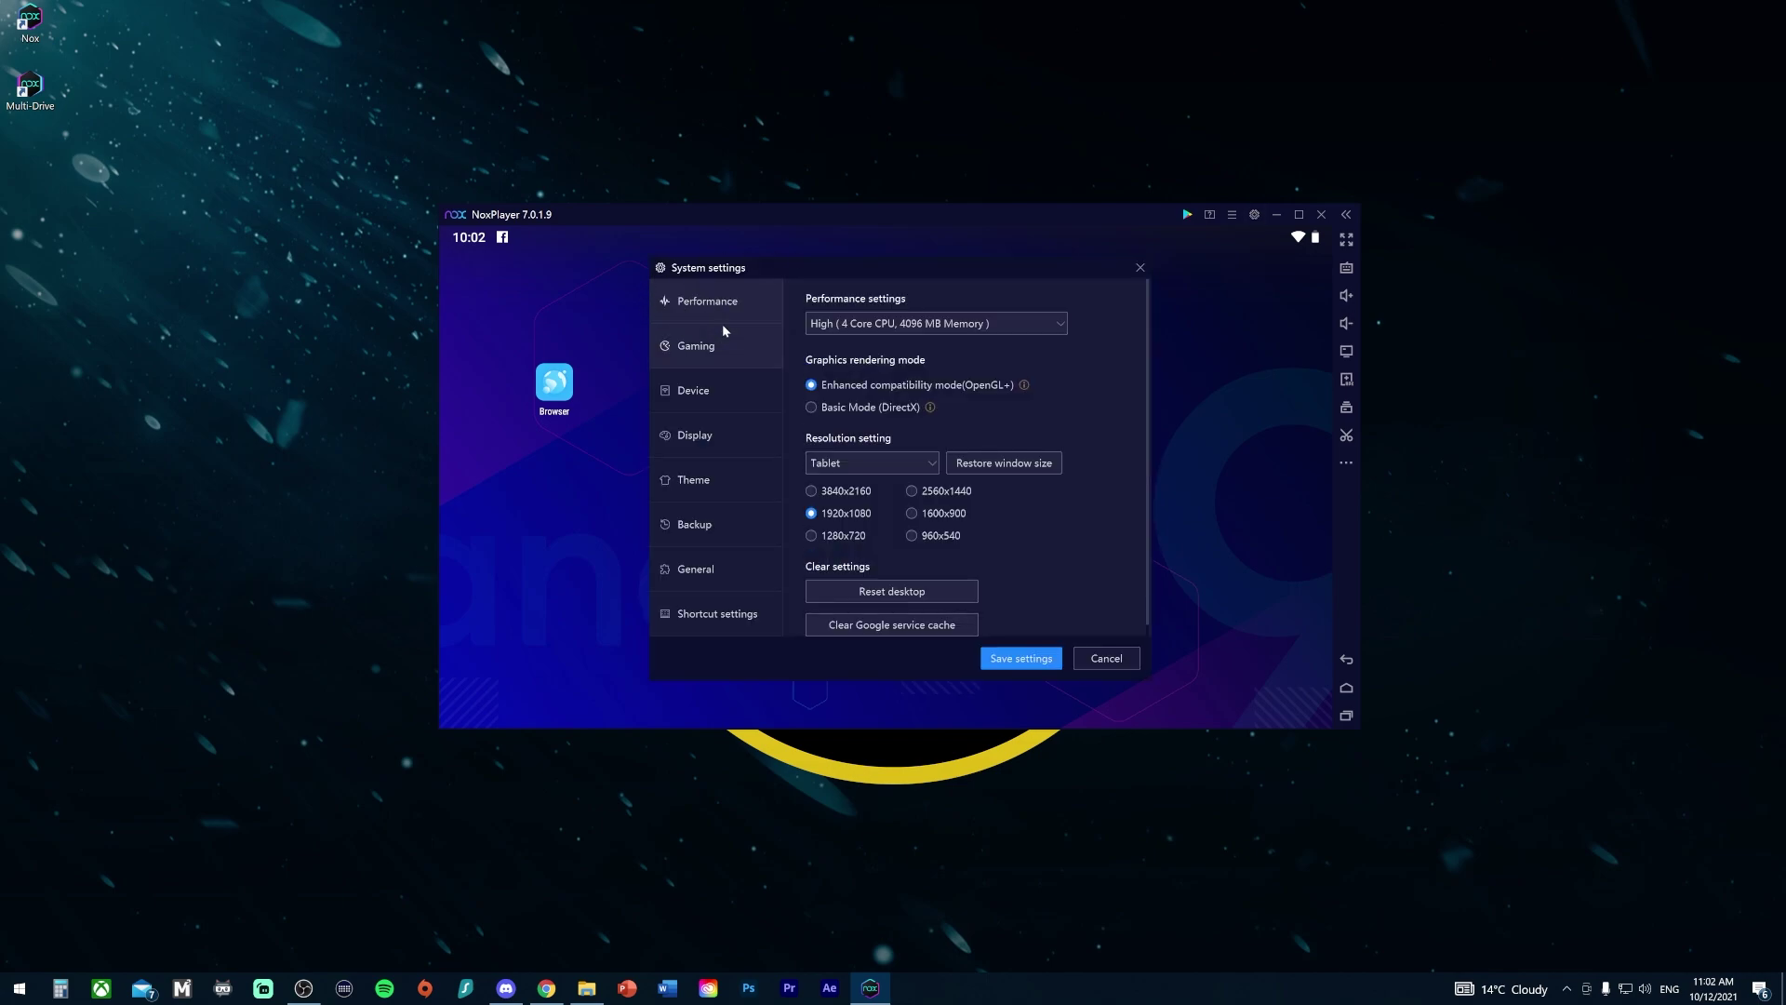
left_click(993, 327)
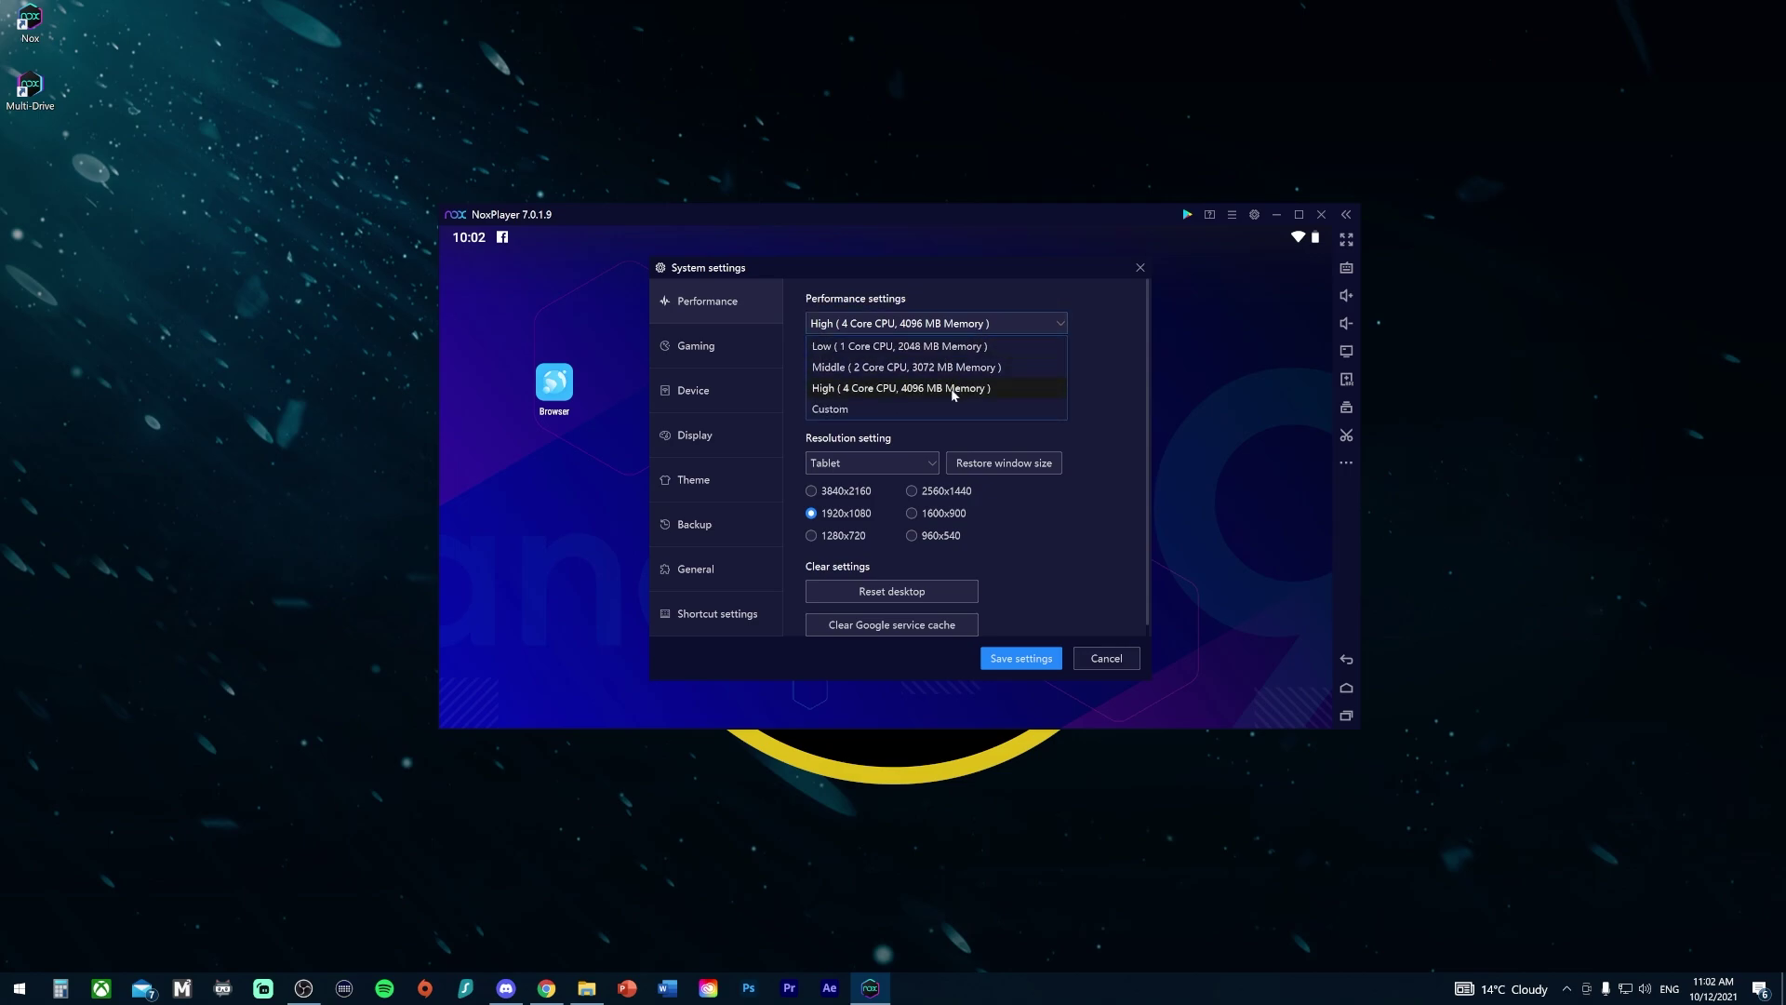
left_click(953, 388)
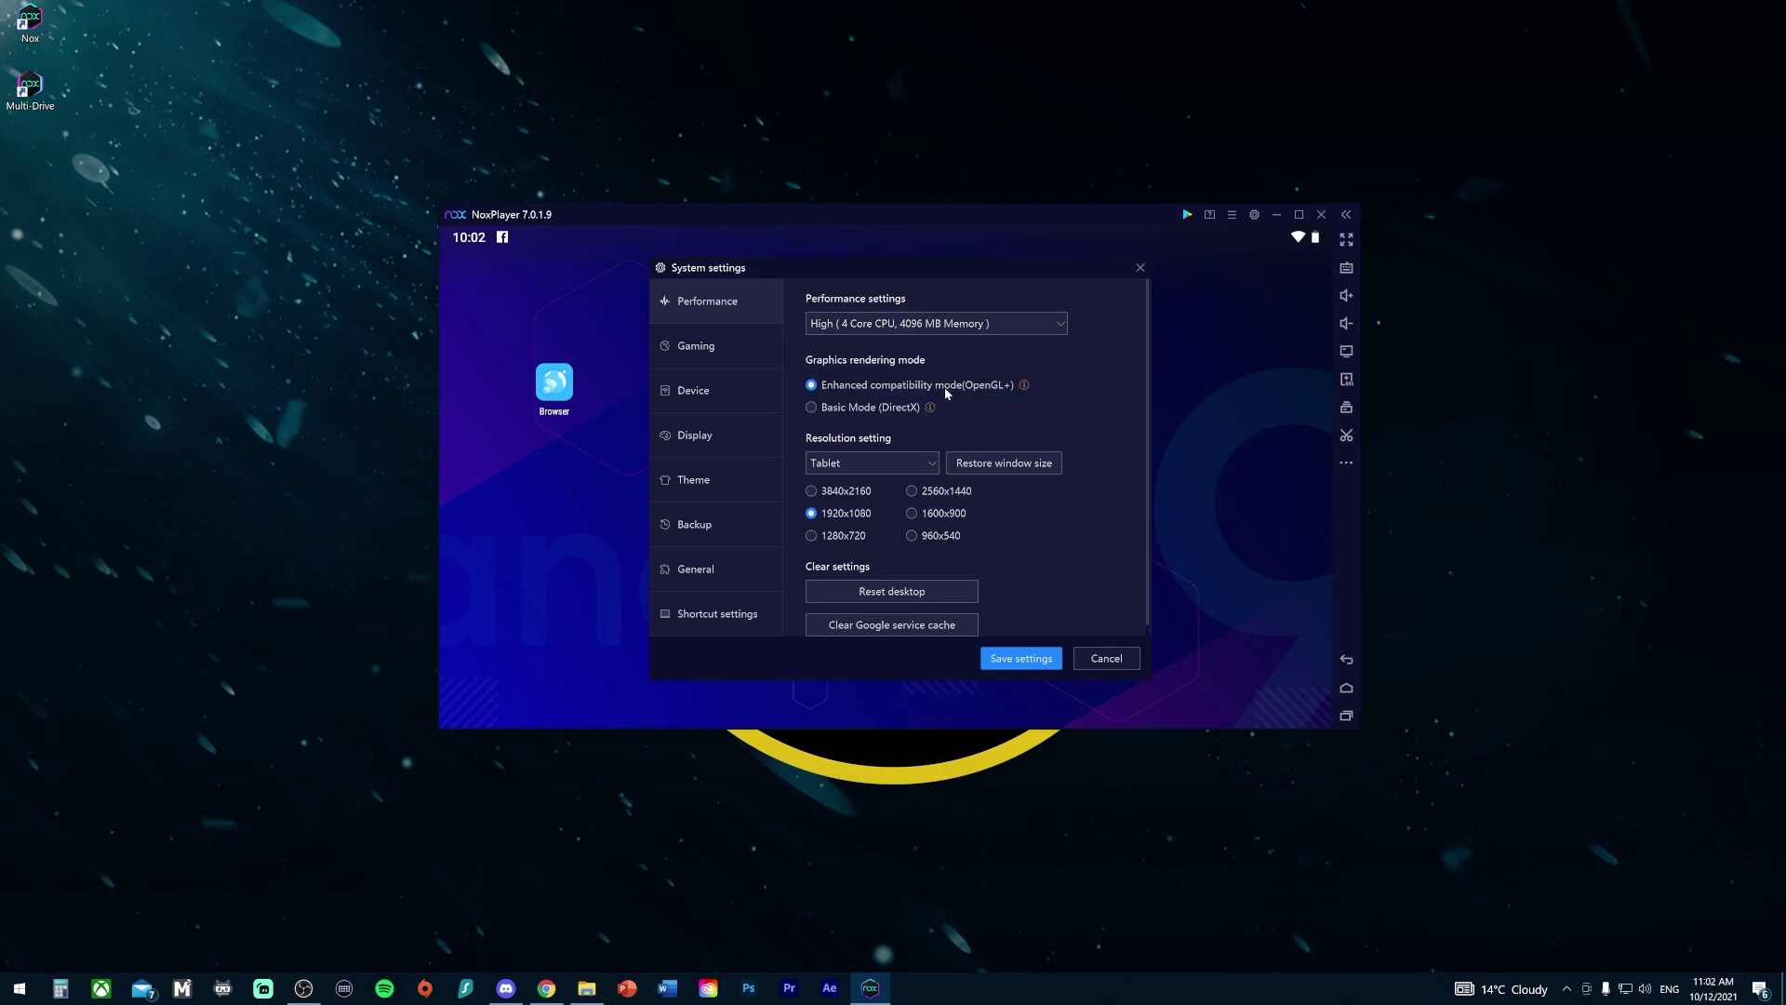
Step: Enable Root in the general startup settings, save the settings and restart NoxPlayer
left_click(704, 571)
left_click(812, 347)
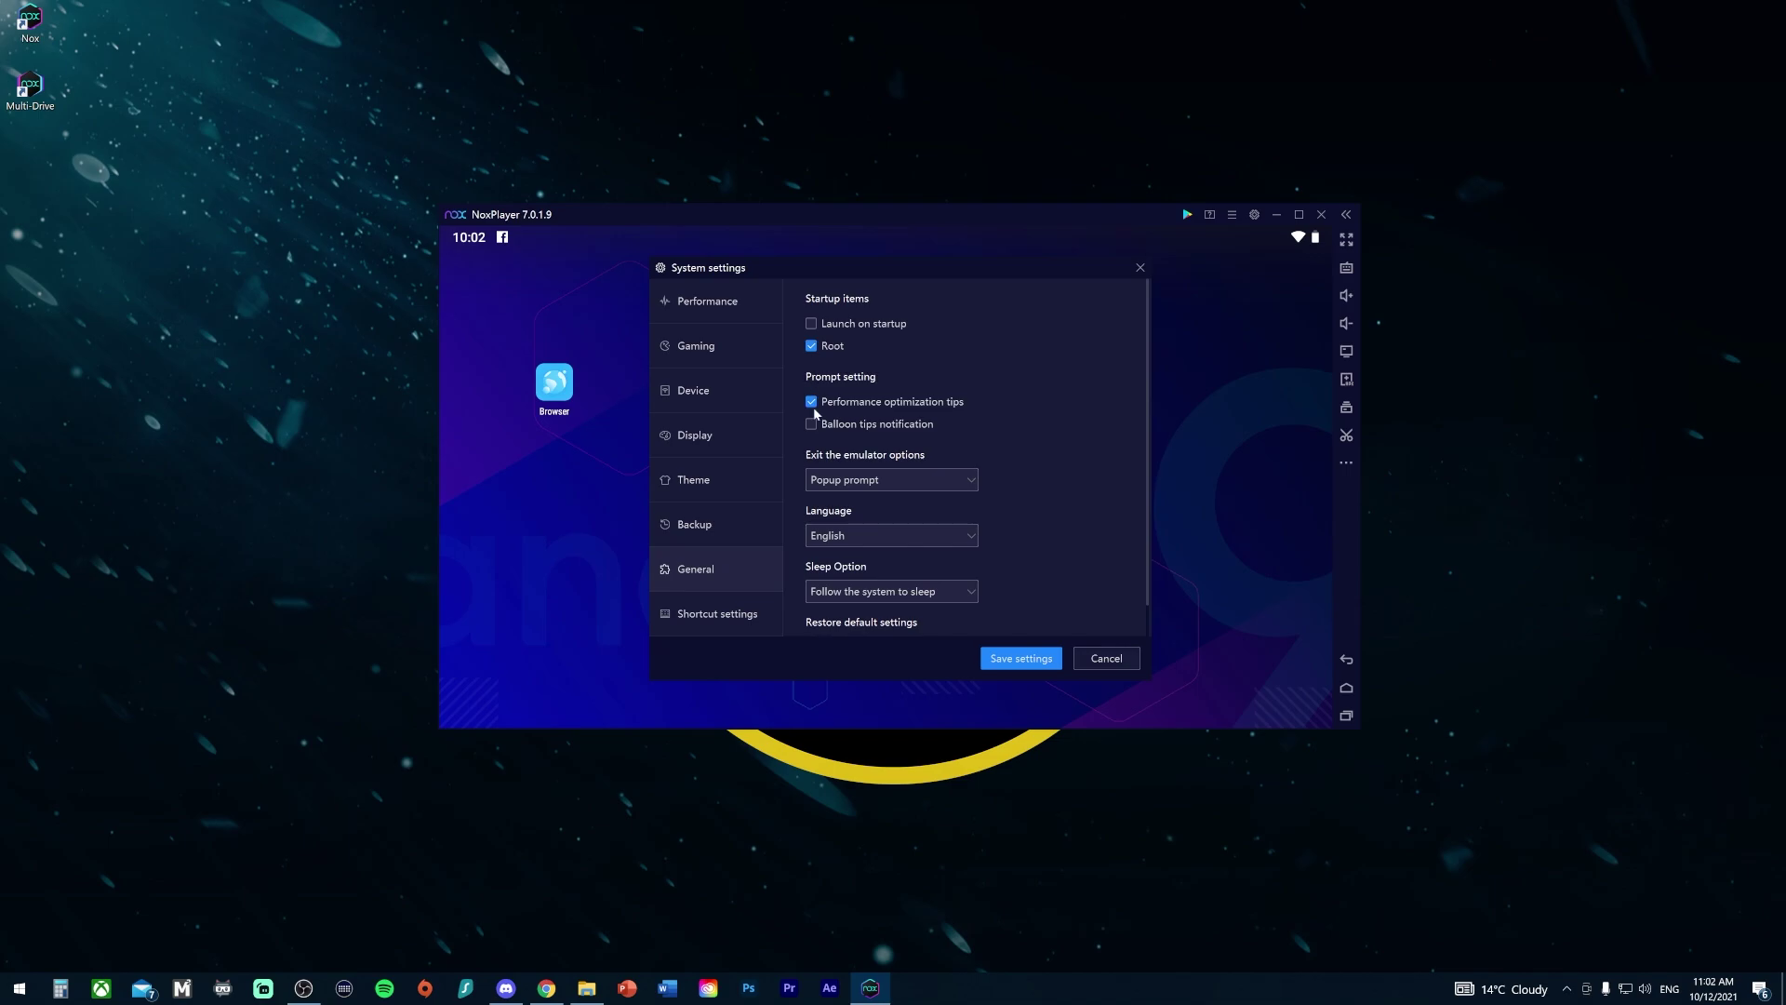
left_click(1021, 658)
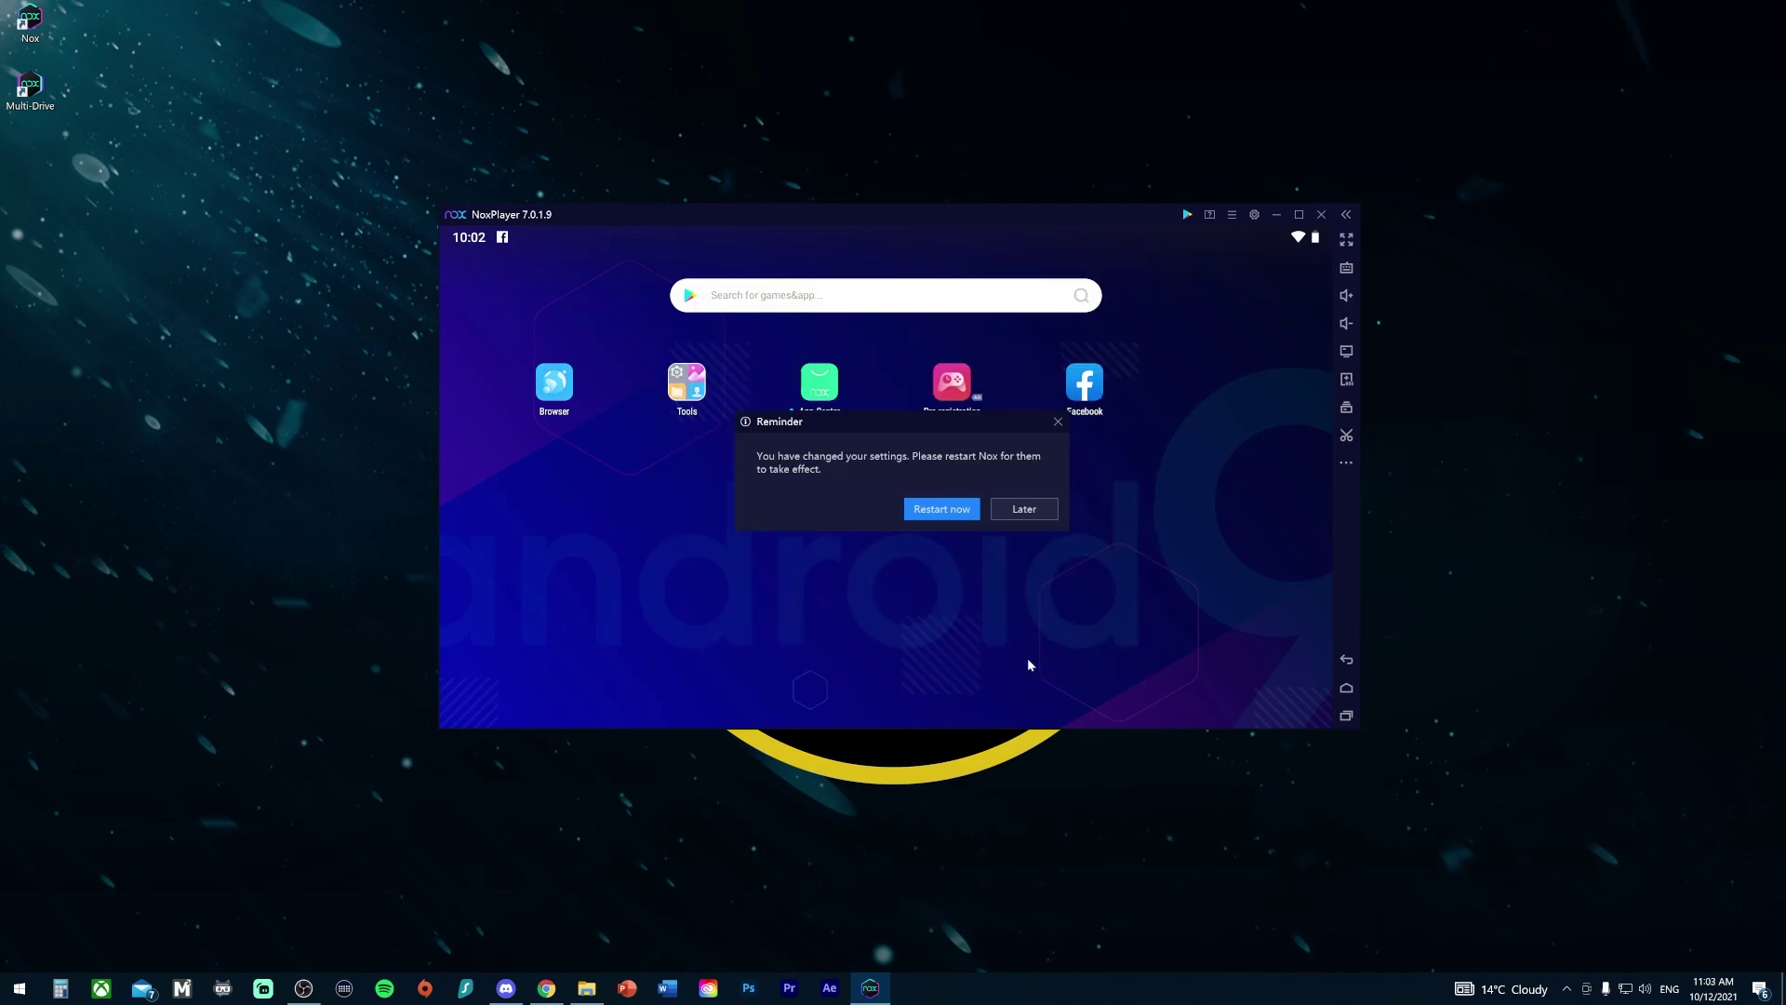
left_click(931, 512)
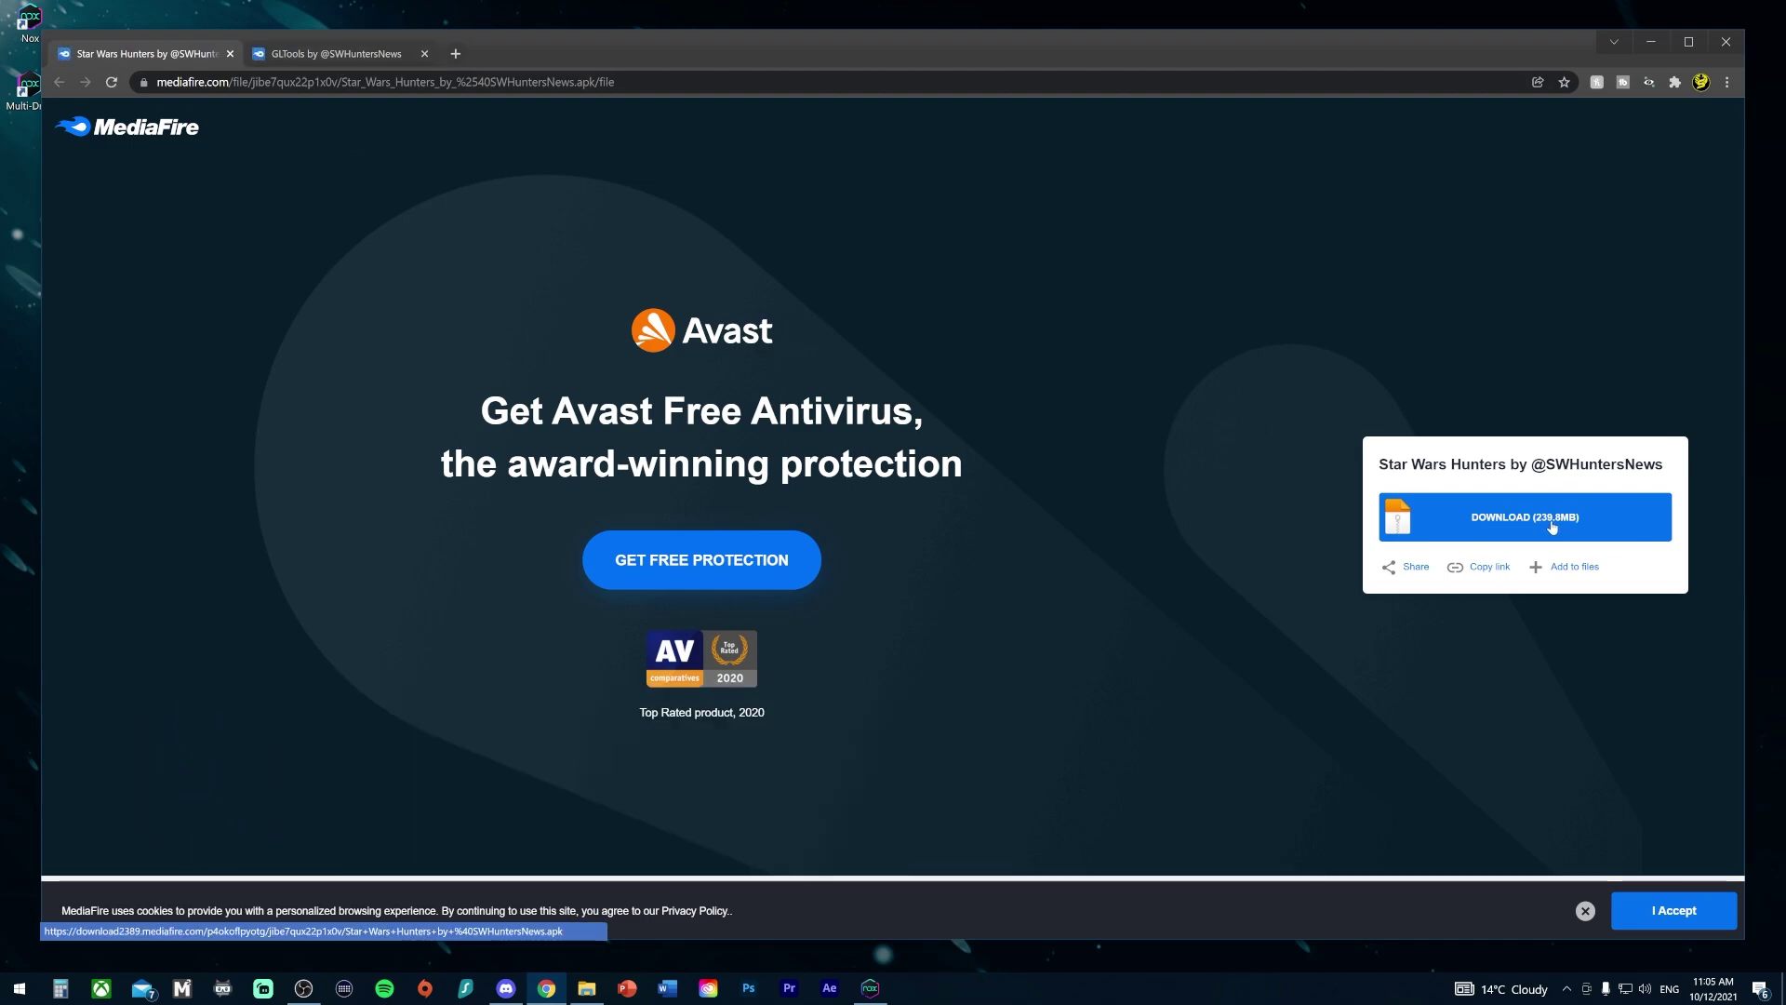
left_click(1552, 527)
left_click(312, 54)
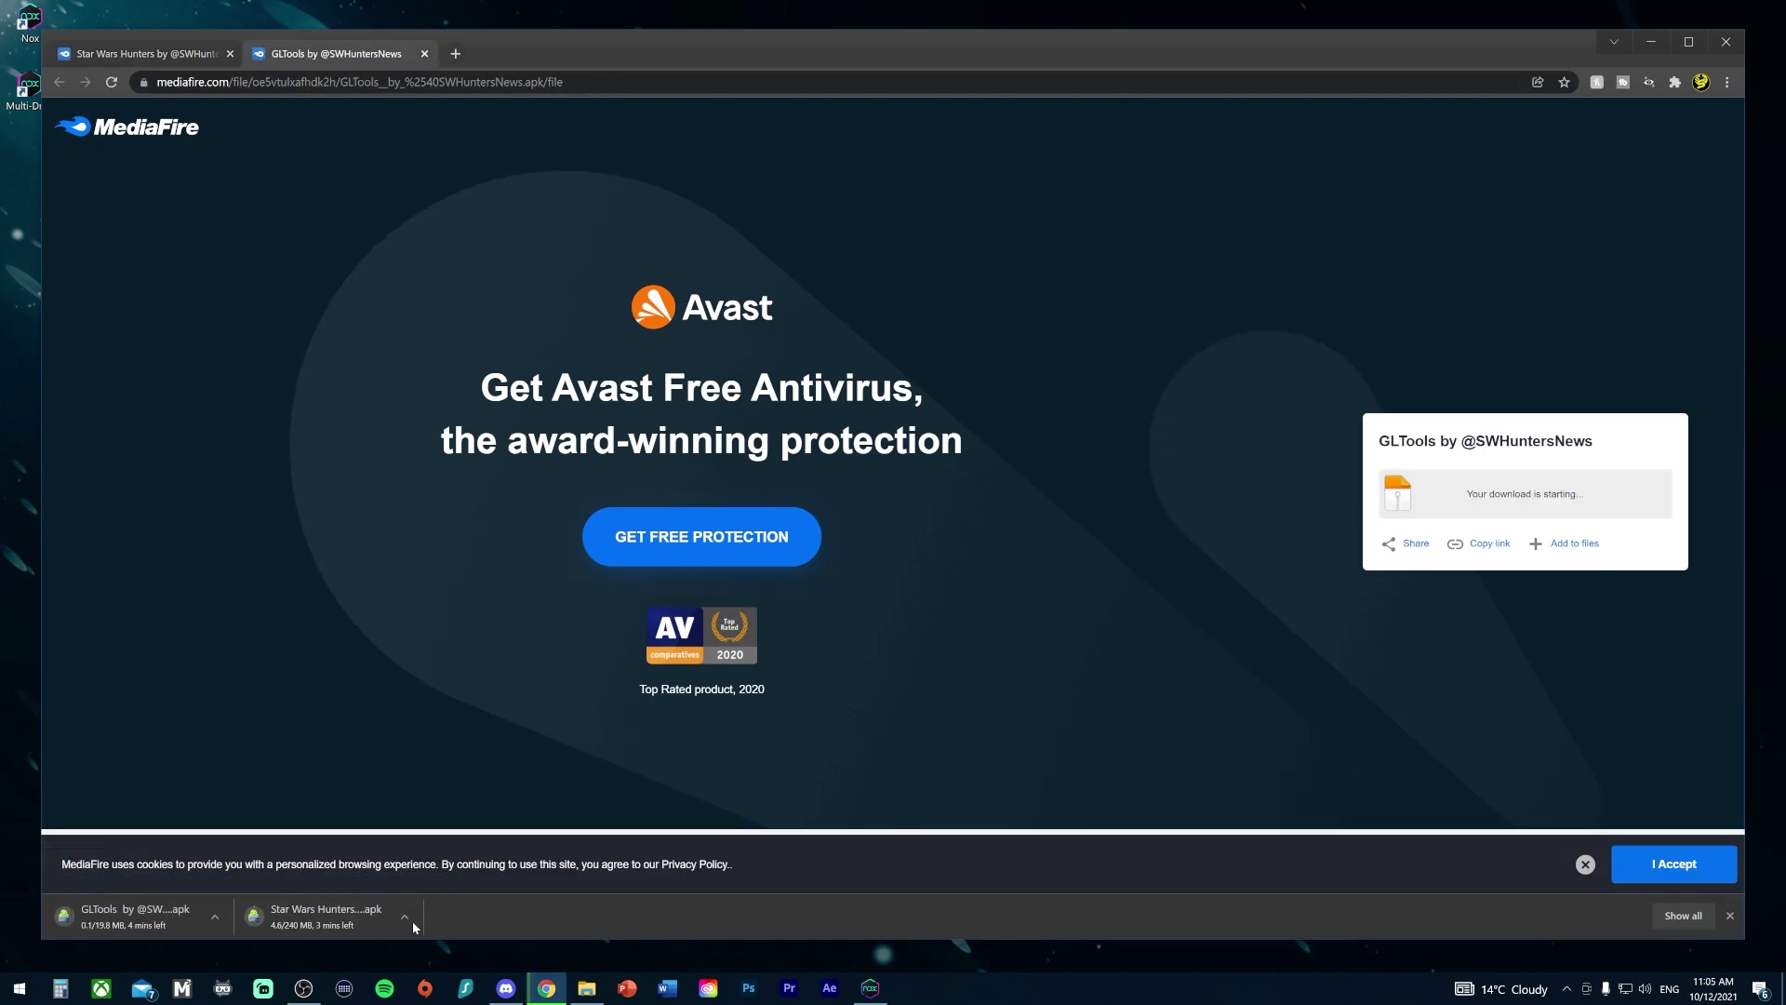
left_click(404, 916)
left_click(421, 890)
left_click(214, 915)
left_click(231, 889)
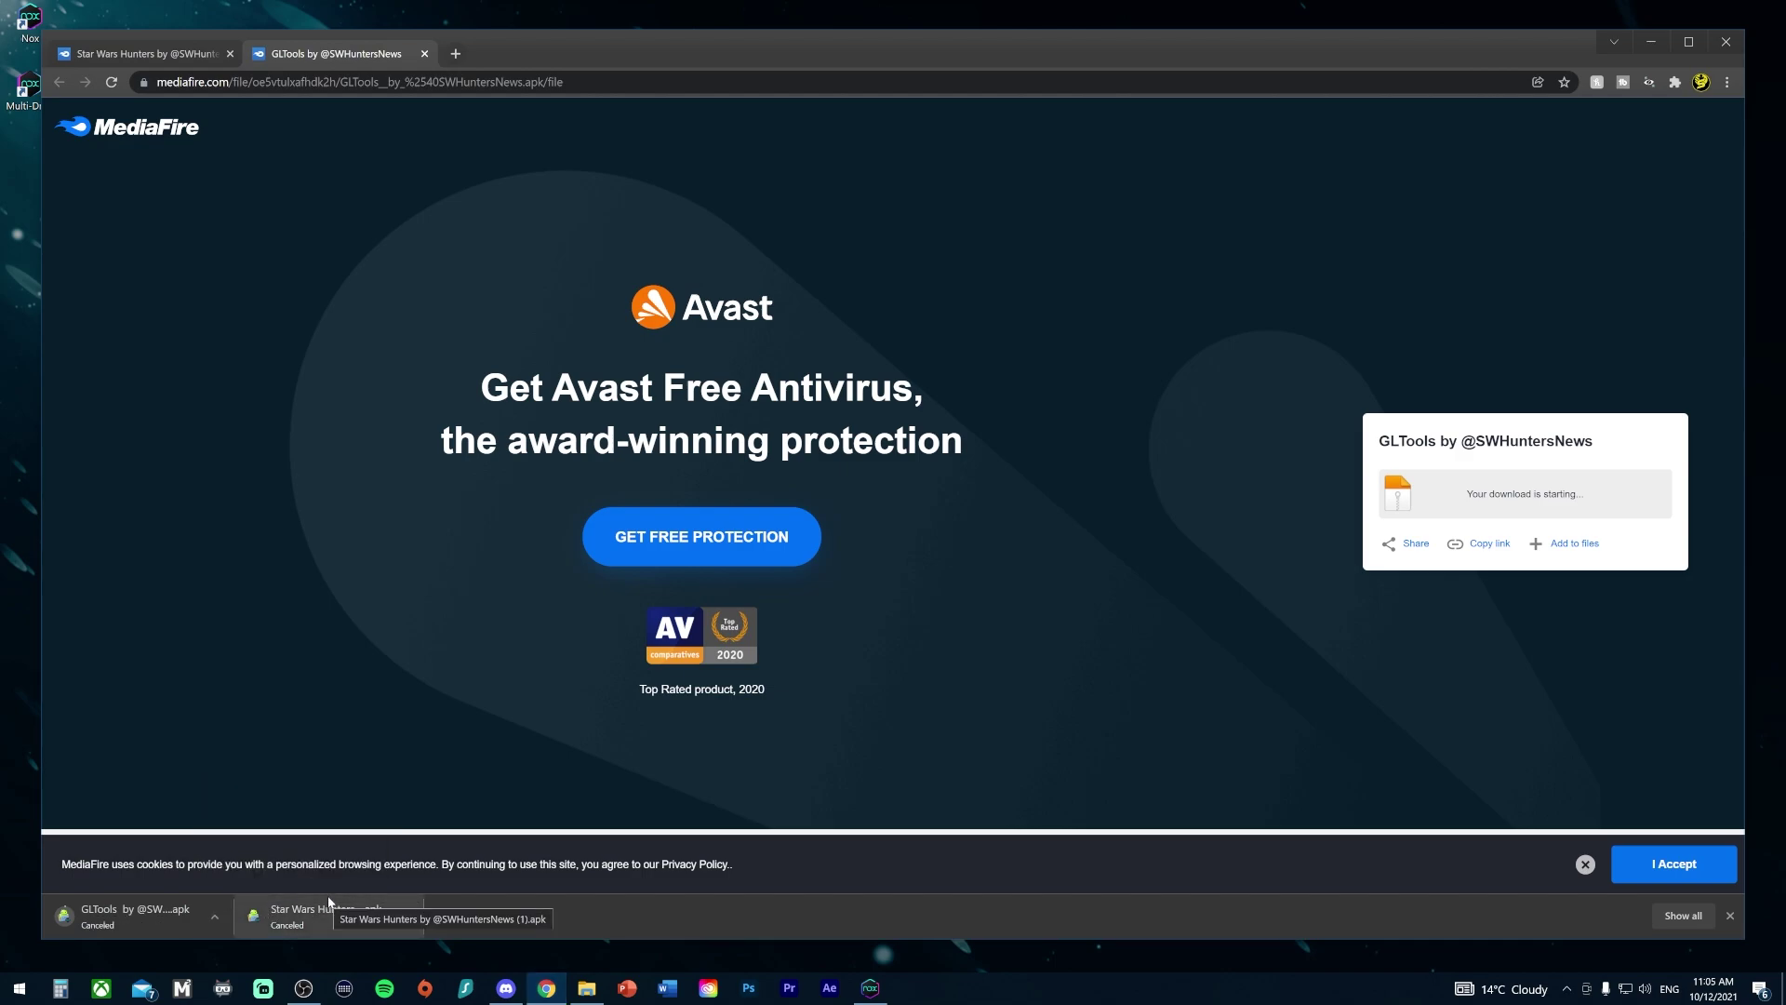
Step: Switch from the browser to File Explorer's Downloads folder and arrange it beside the NoxPlayer window so both are accessible
left_click(546, 988)
left_click(591, 994)
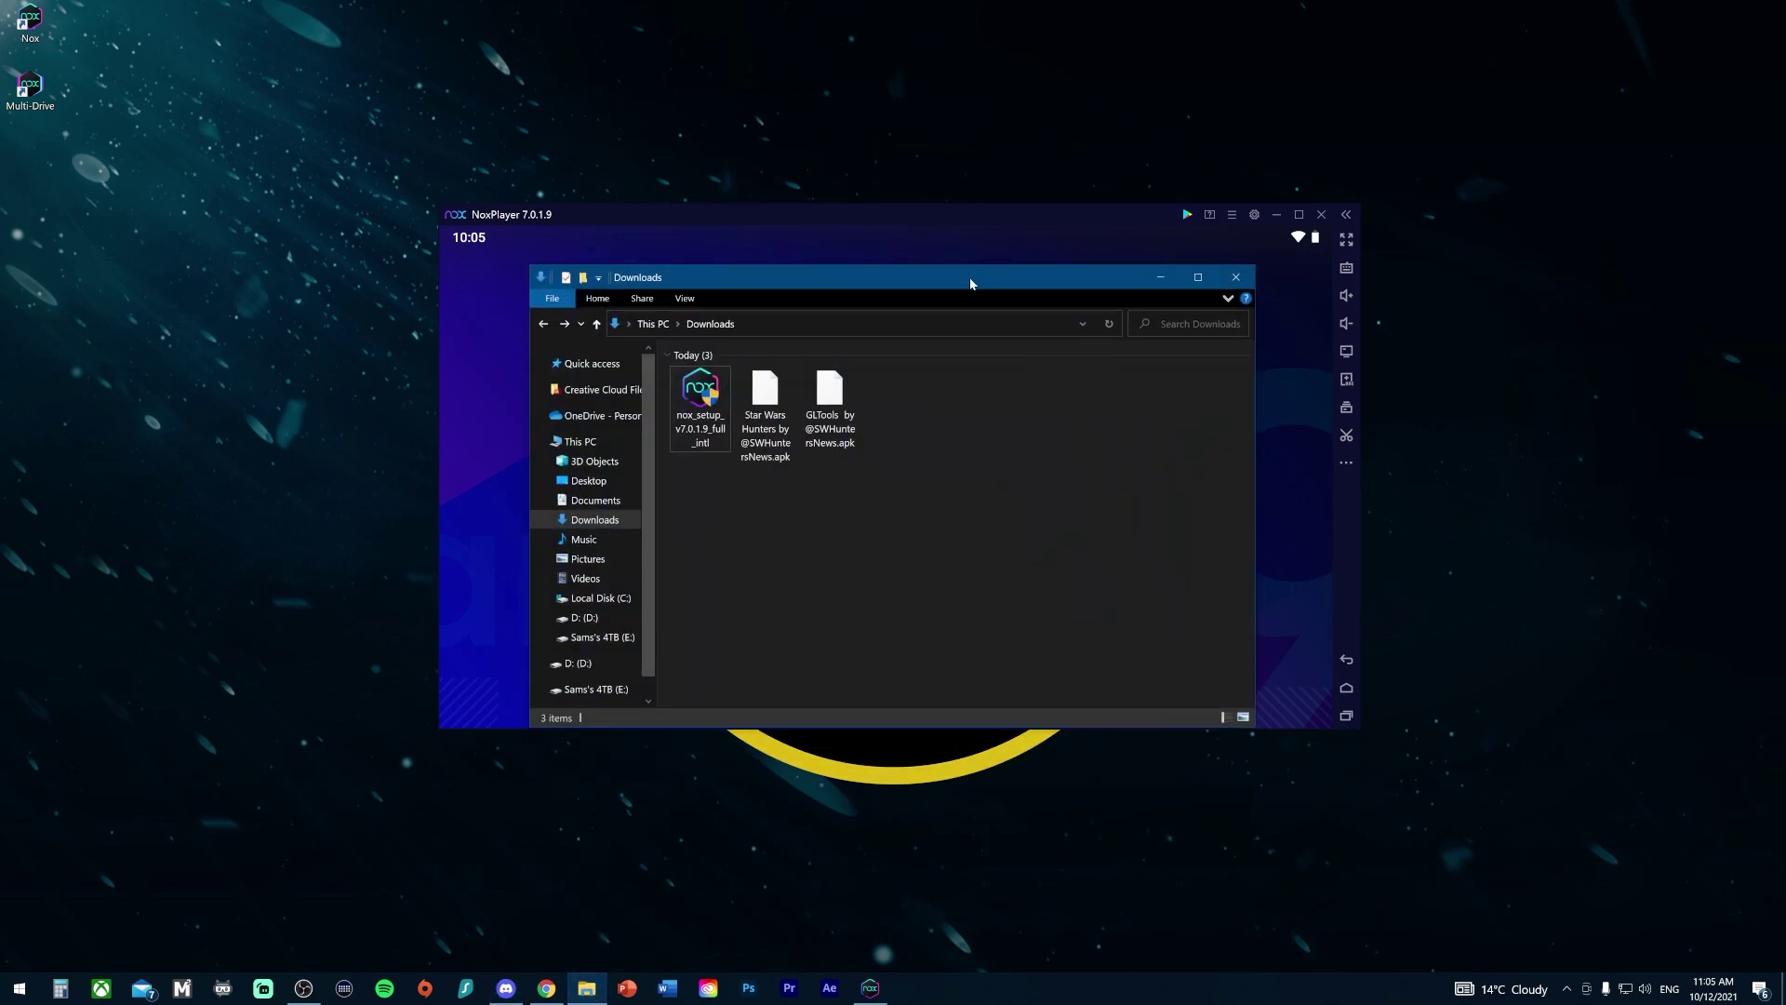
left_click_drag(970, 284, 1420, 481)
left_click_drag(979, 219, 620, 79)
left_click(1349, 478)
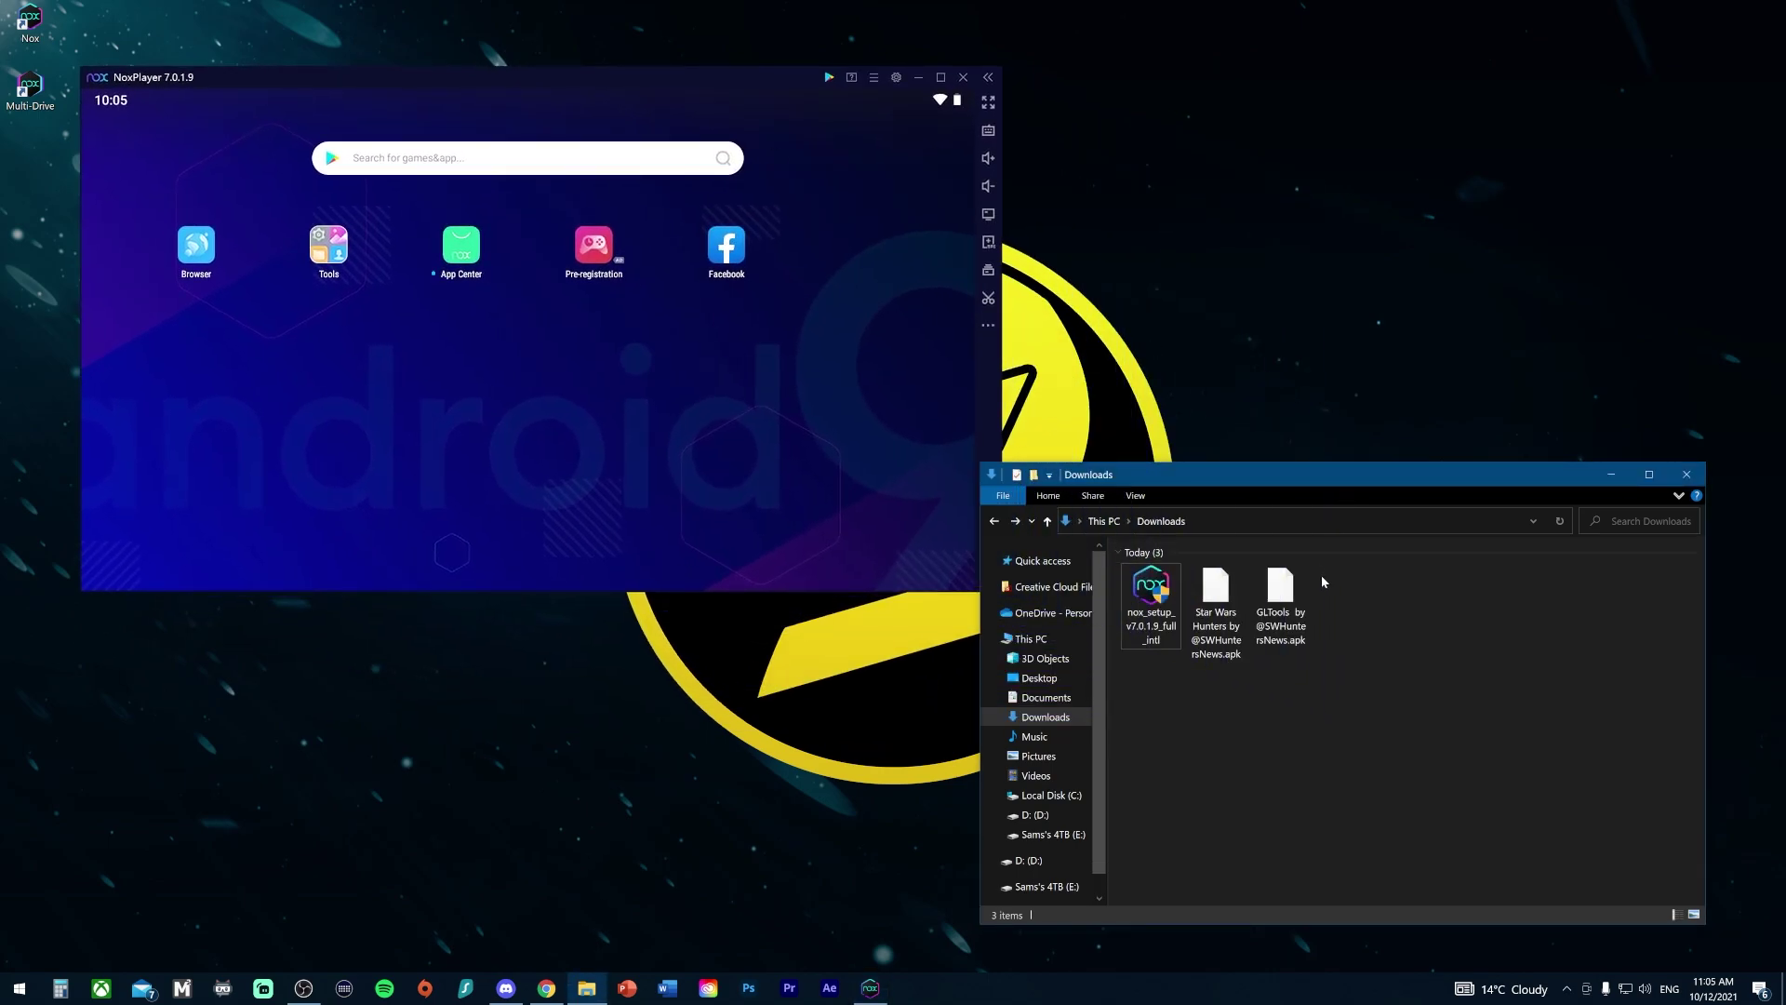
Step: Install the GLTools APK from Downloads into NoxPlayer, launch it and allow access to photos, media and files
left_click_drag(1302, 600, 773, 399)
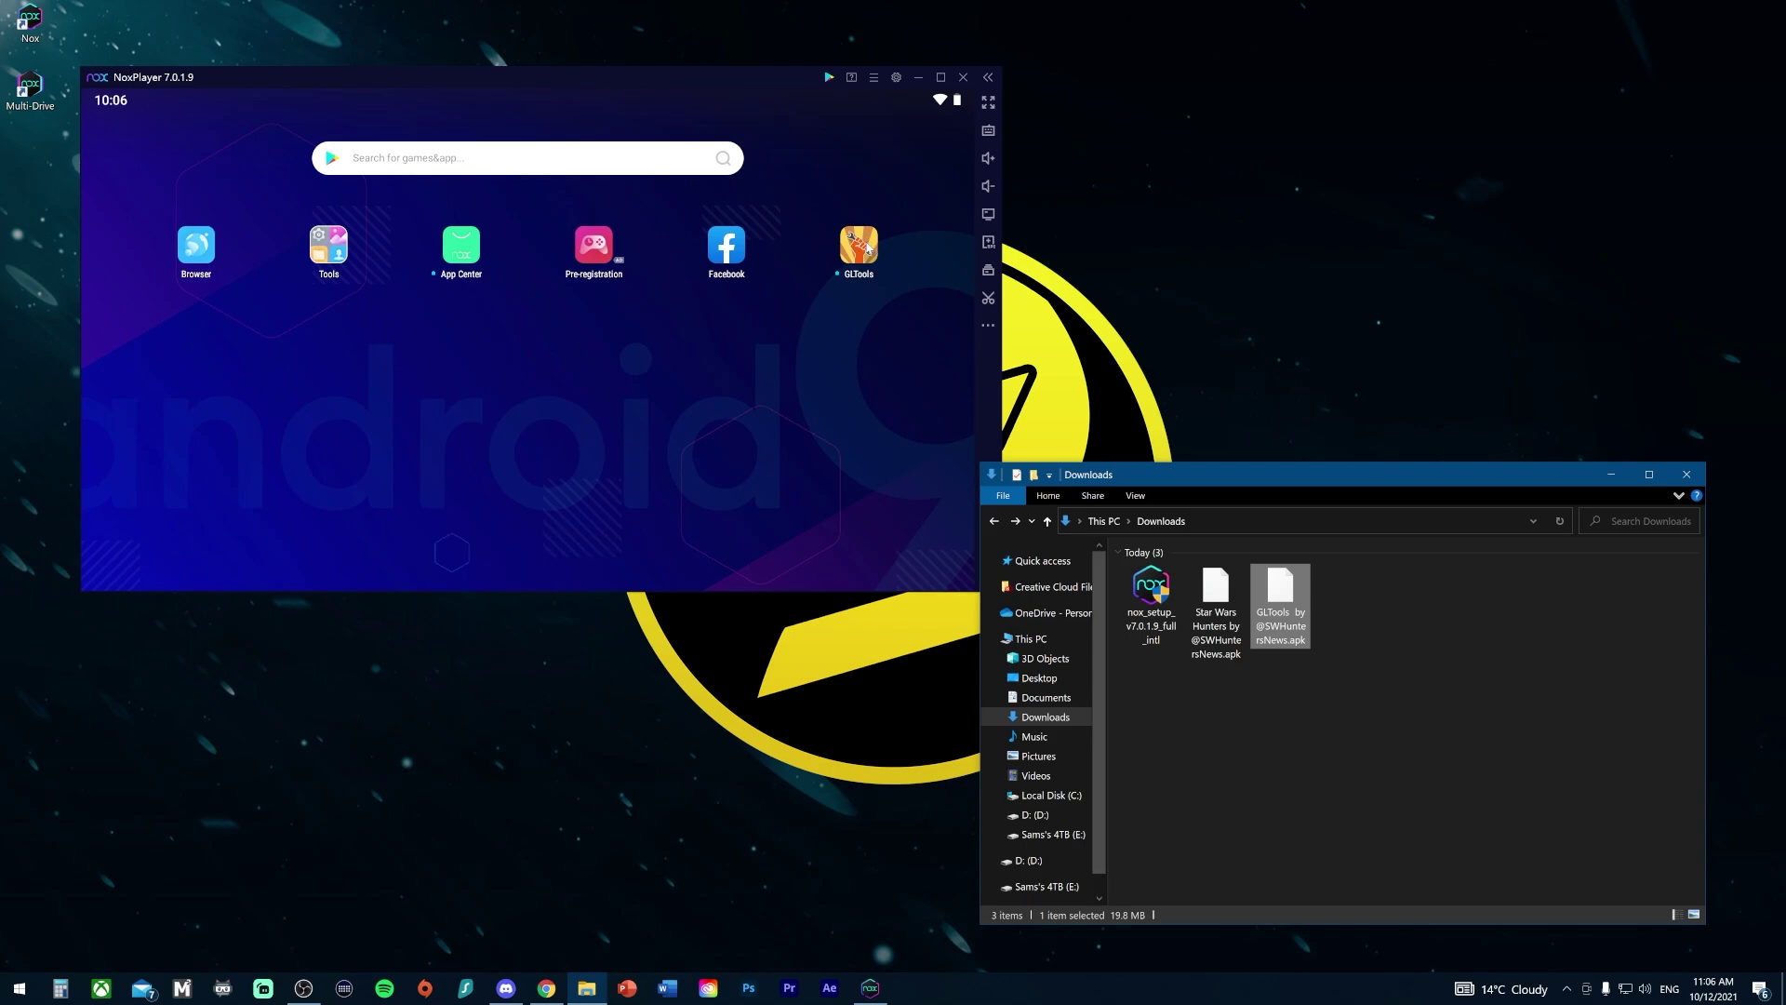
left_click(864, 247)
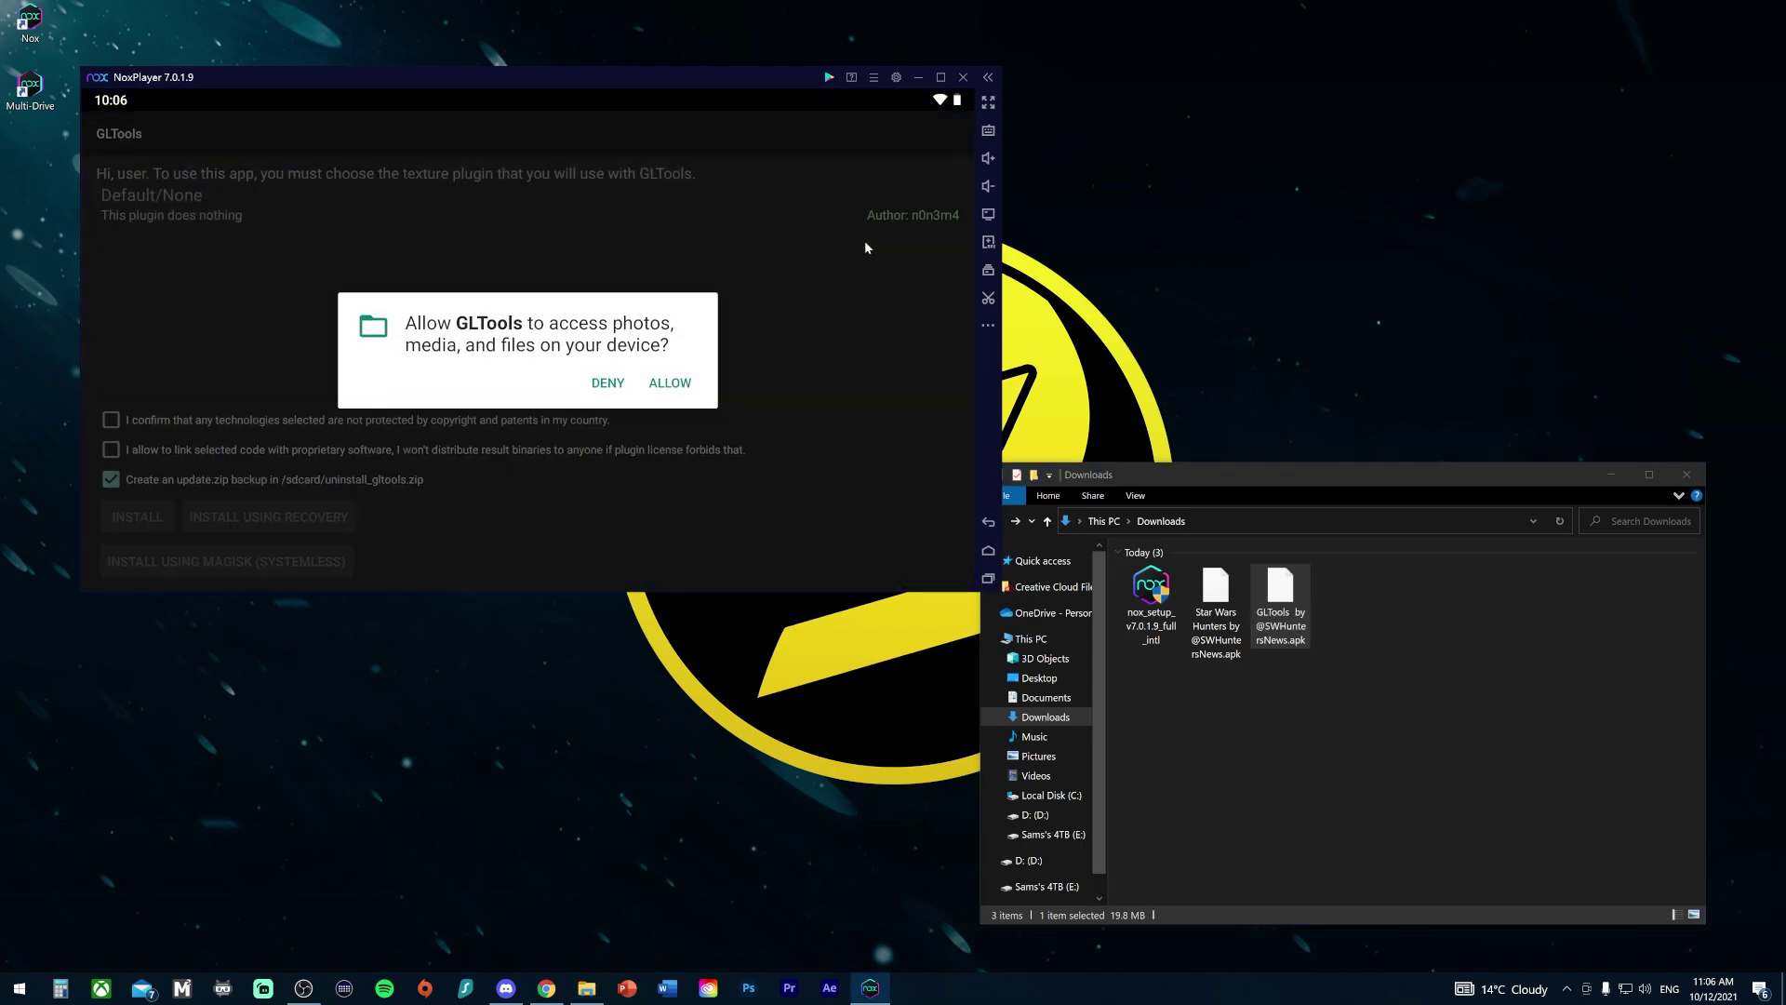
left_click(676, 385)
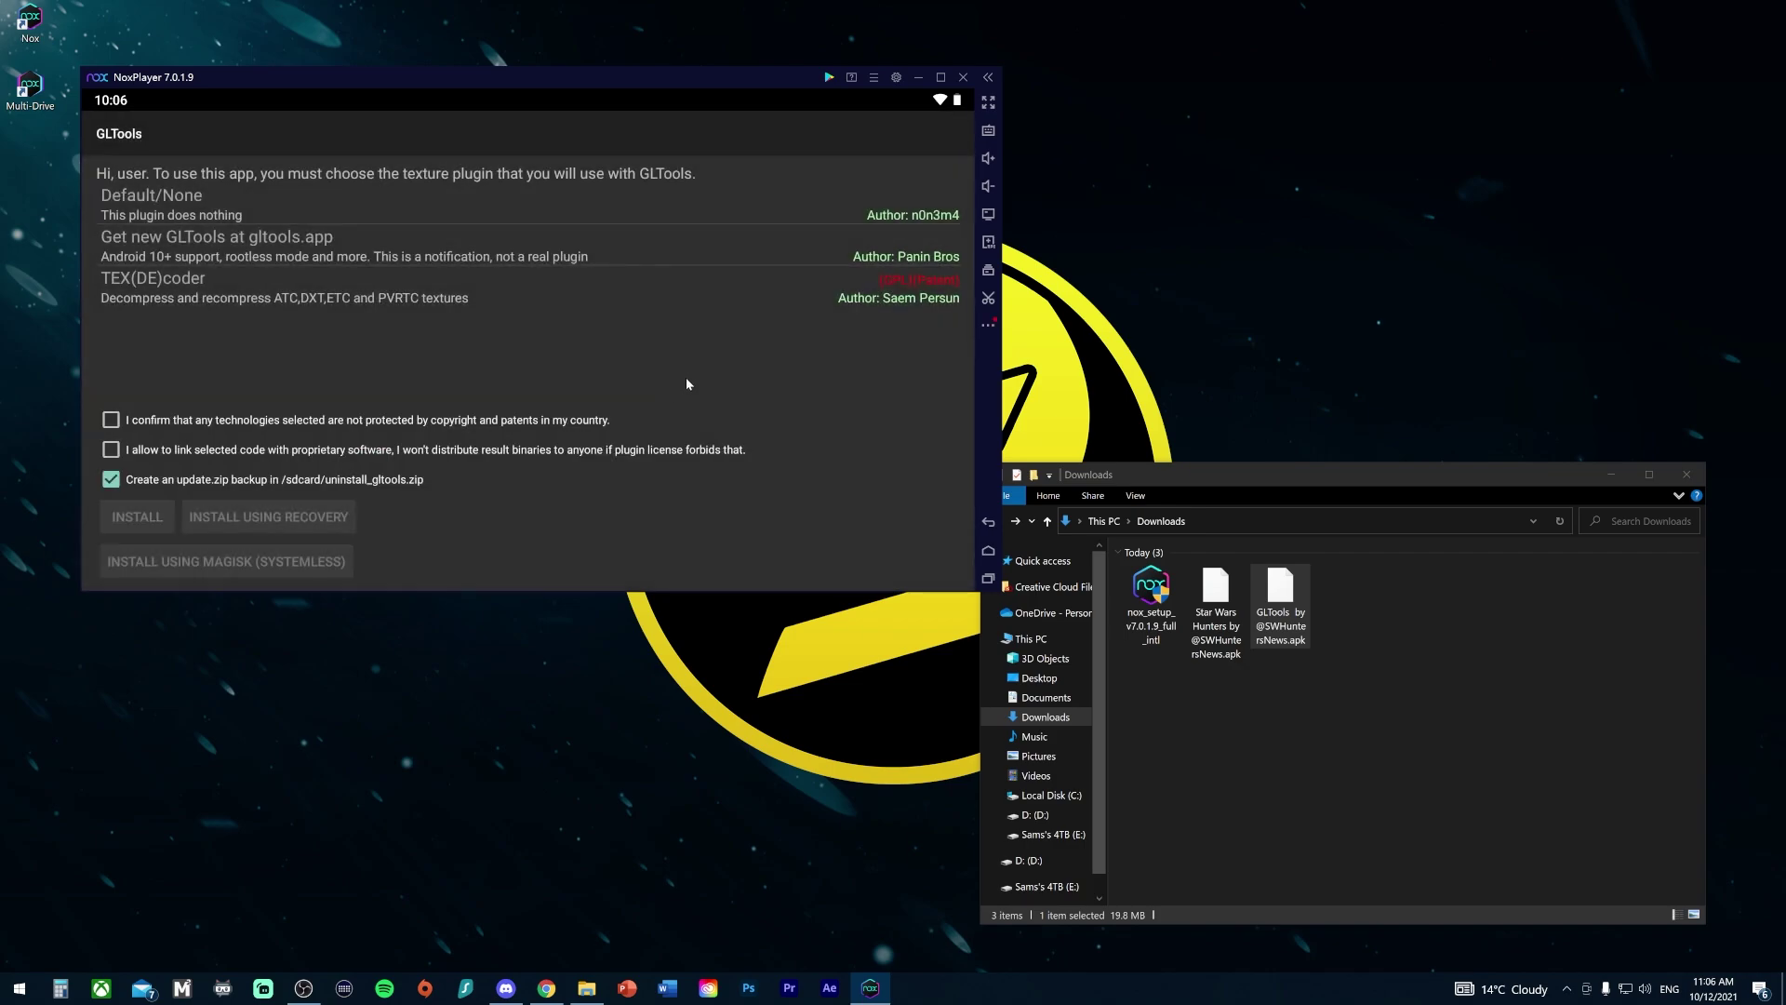
Step: Accept both the copyright and plugin license statements in GLTools, run its installation and confirm the prompts
left_click(112, 420)
left_click(111, 450)
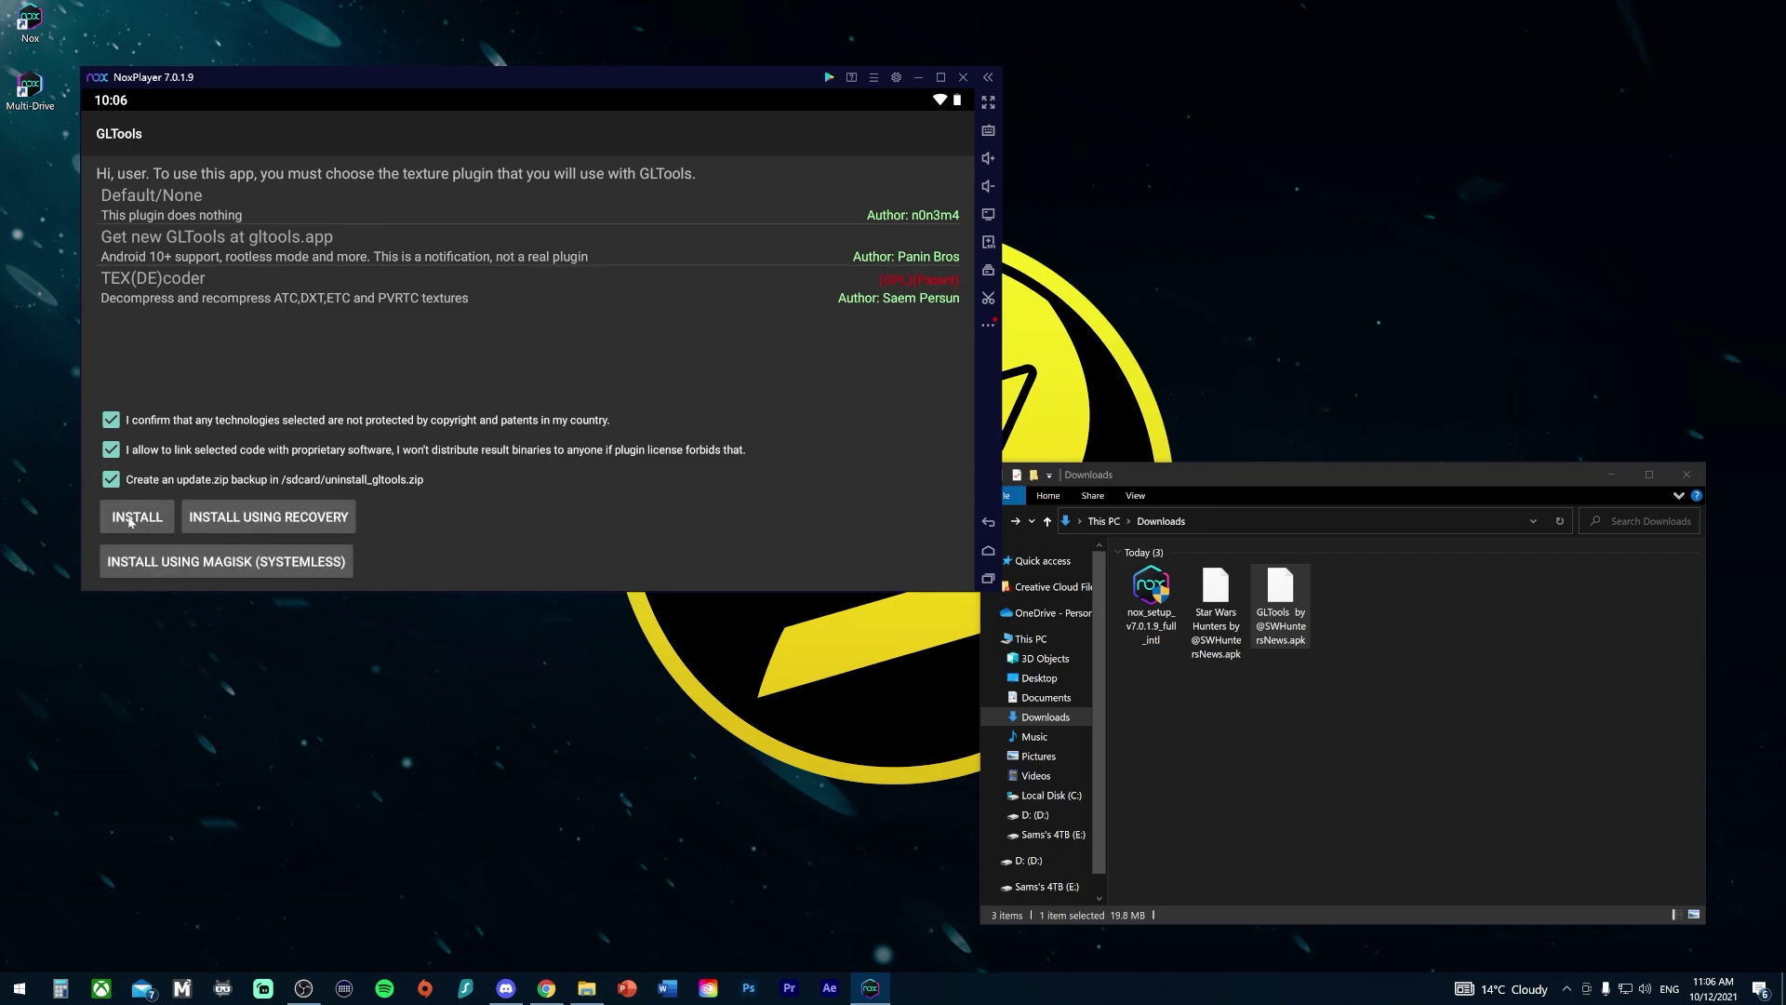
left_click(129, 519)
left_click(482, 457)
left_click(632, 503)
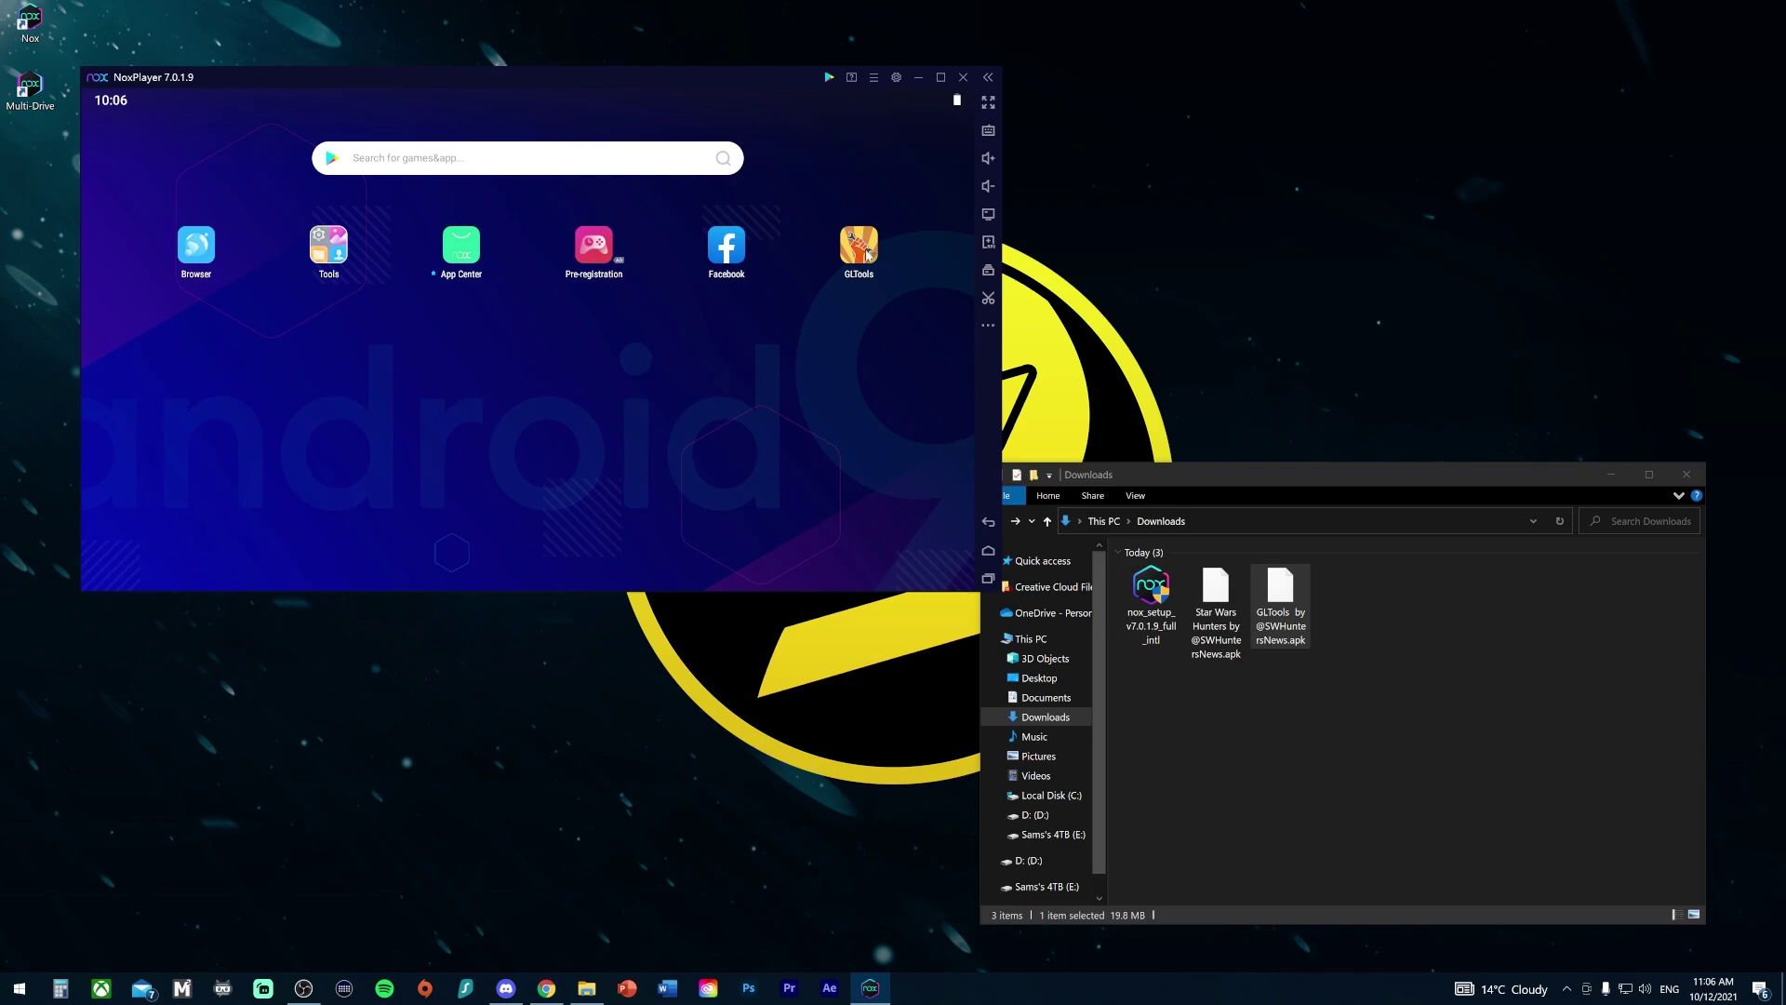
Step: Install the Star Wars Hunters APK from the Downloads folder into NoxPlayer
left_click_drag(1269, 476, 1325, 484)
left_click(1242, 776)
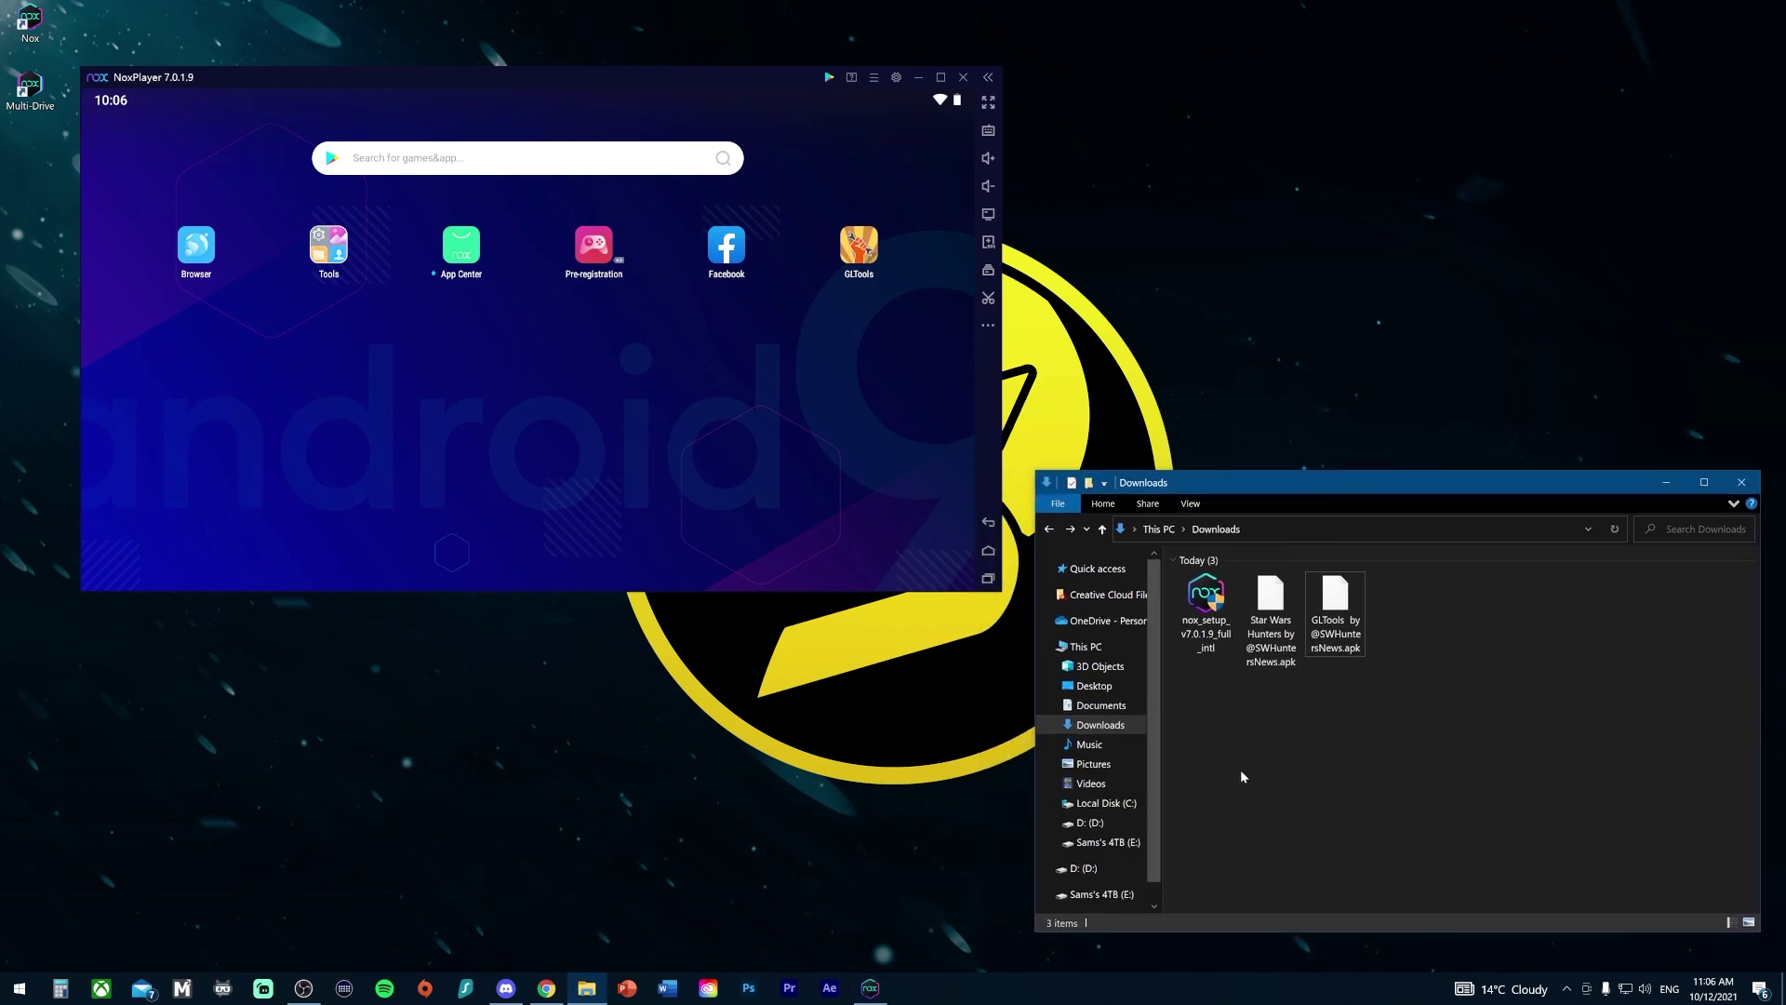
left_click(1272, 607)
left_click_drag(1274, 606, 550, 433)
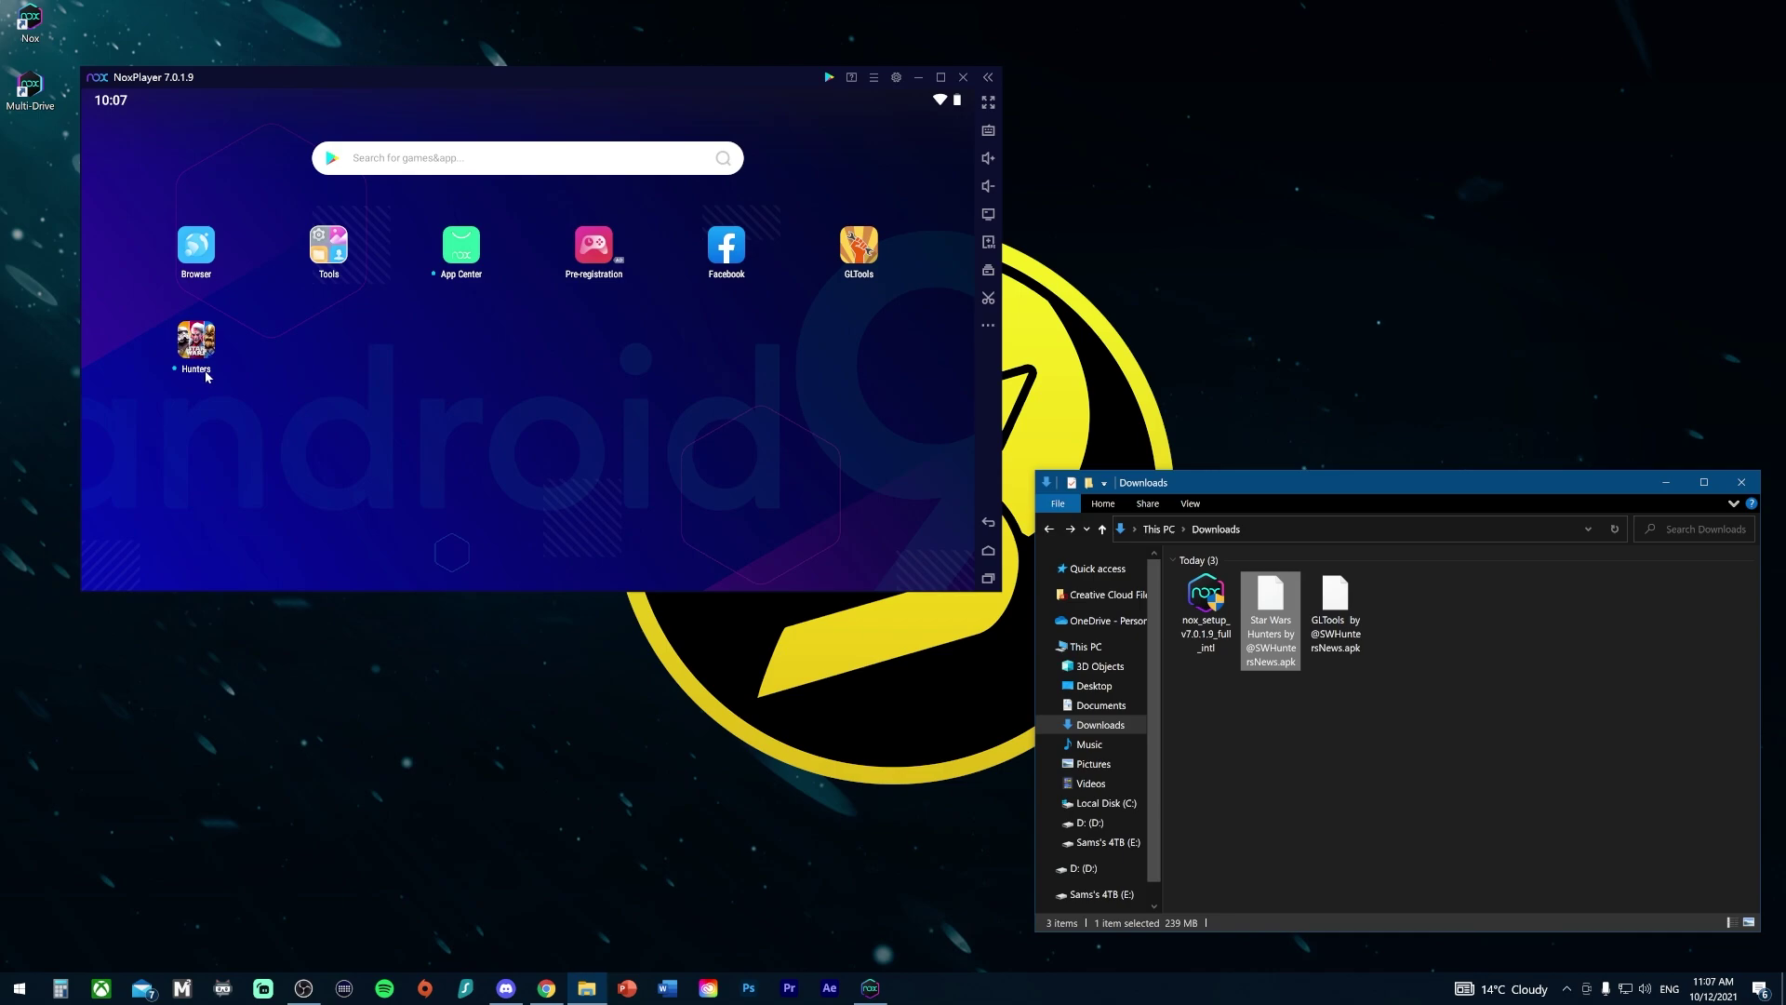
Step: Open the Hunters app's configuration in GLTools and enable custom settings for it
left_click(861, 247)
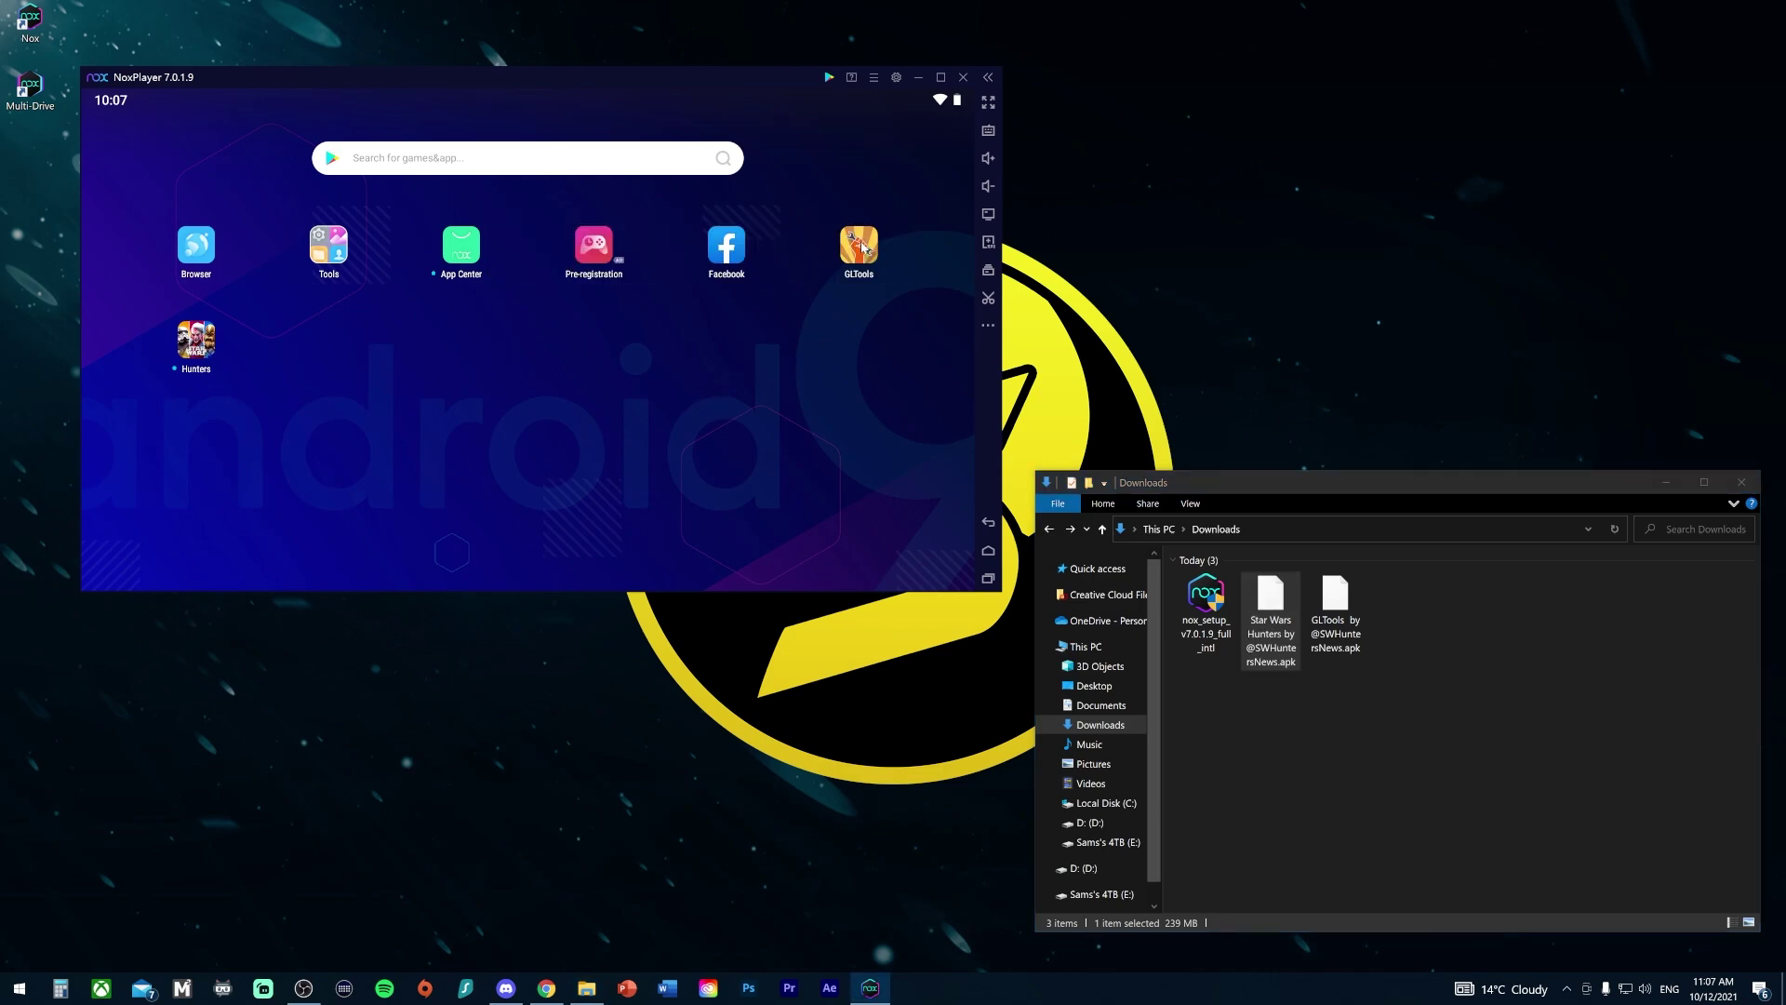
scroll(445, 309, "down", 10)
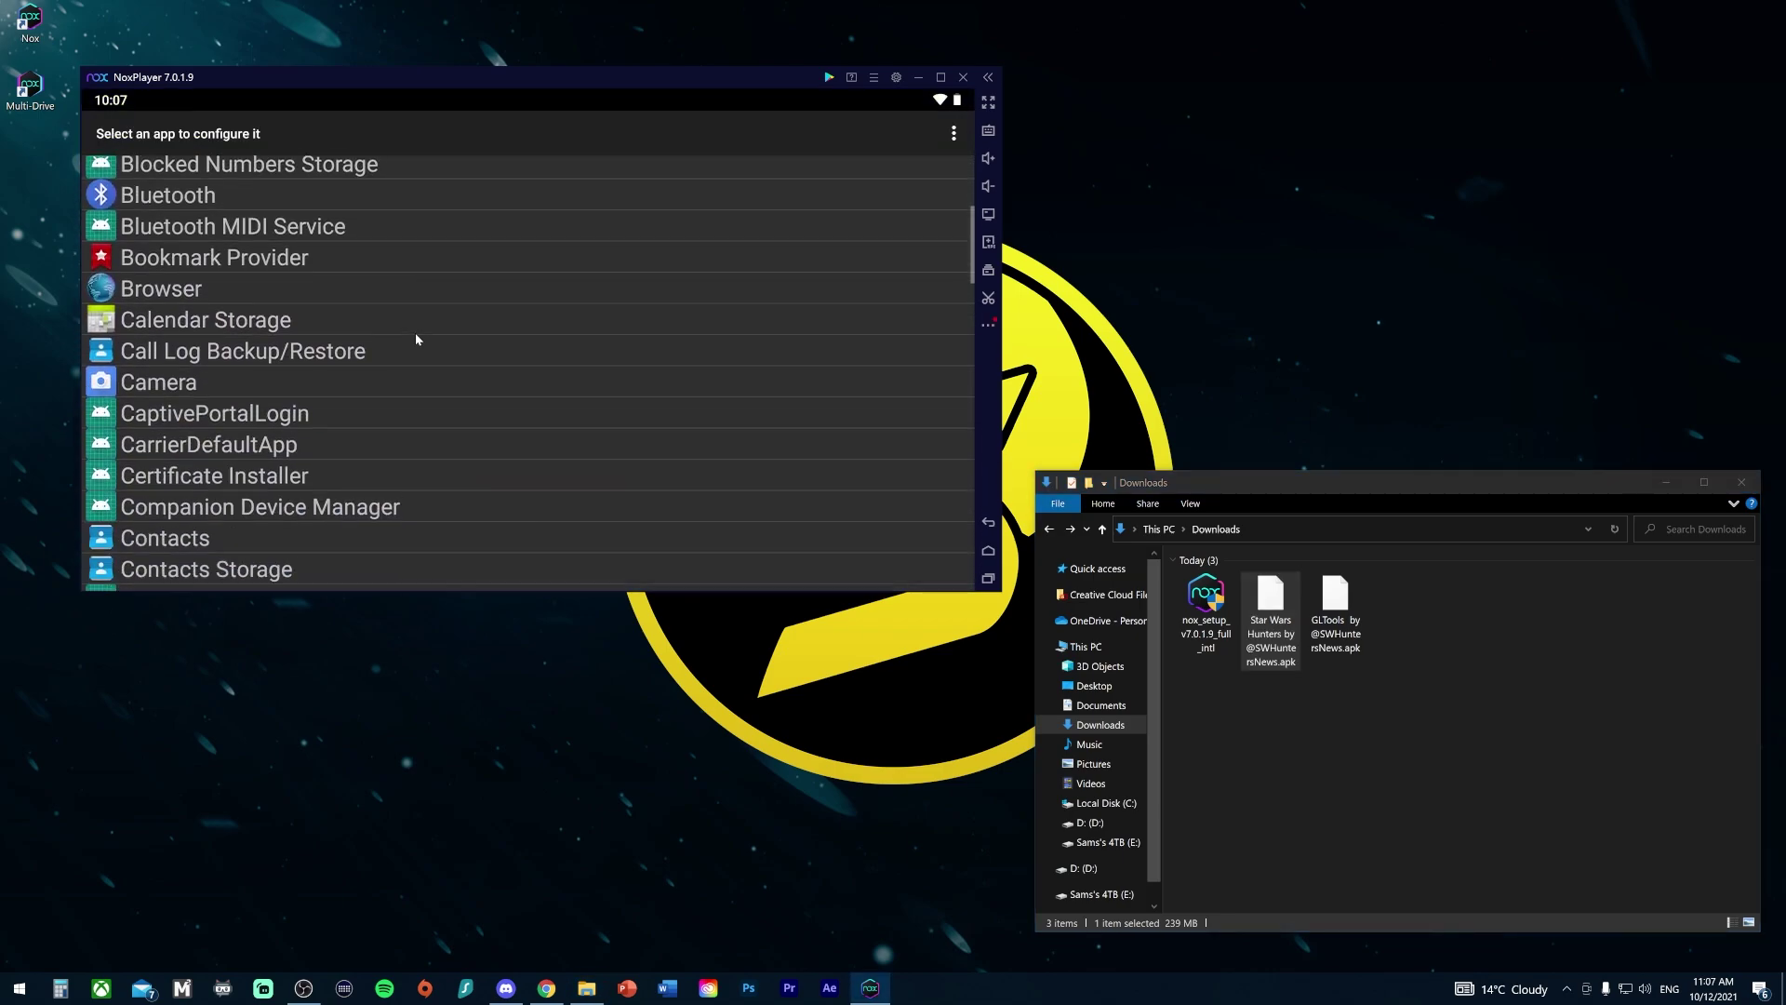
scroll(398, 351, "down", 5)
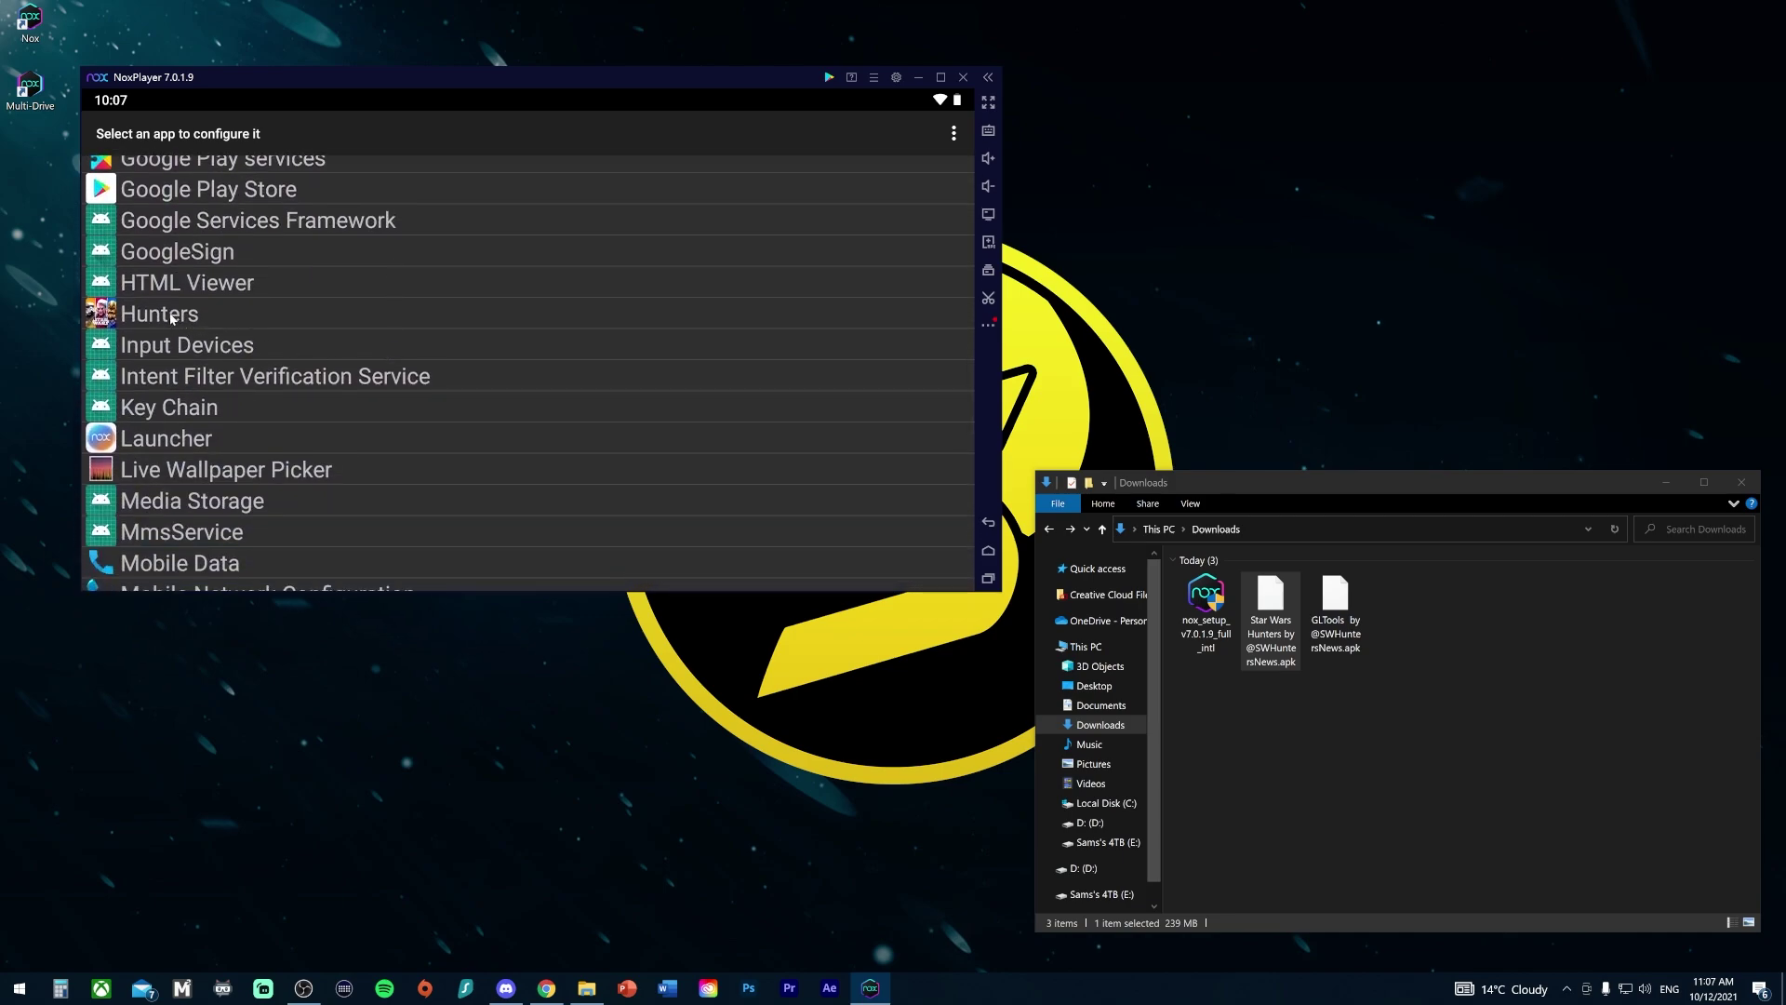
left_click(170, 317)
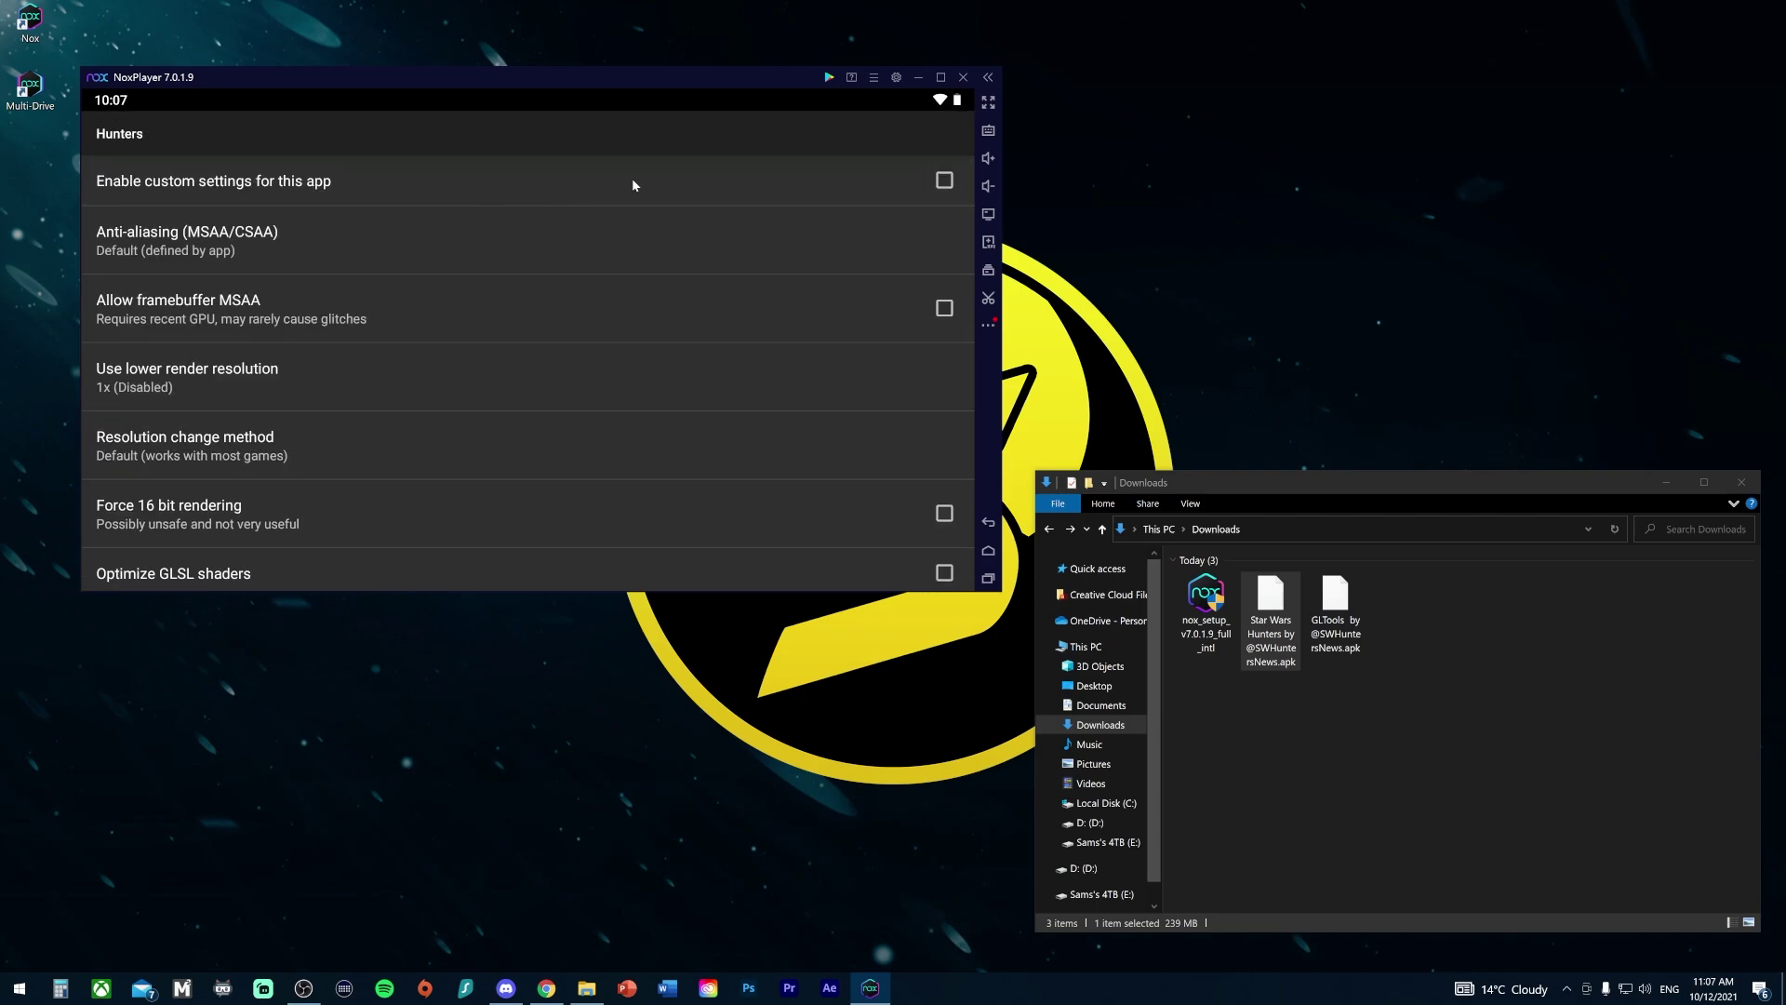
left_click(944, 181)
Step: Enable the use of fake GPU info for Hunters in the GPU name/emulation settings
scroll(606, 240, "down", 5)
scroll(608, 247, "down", 5)
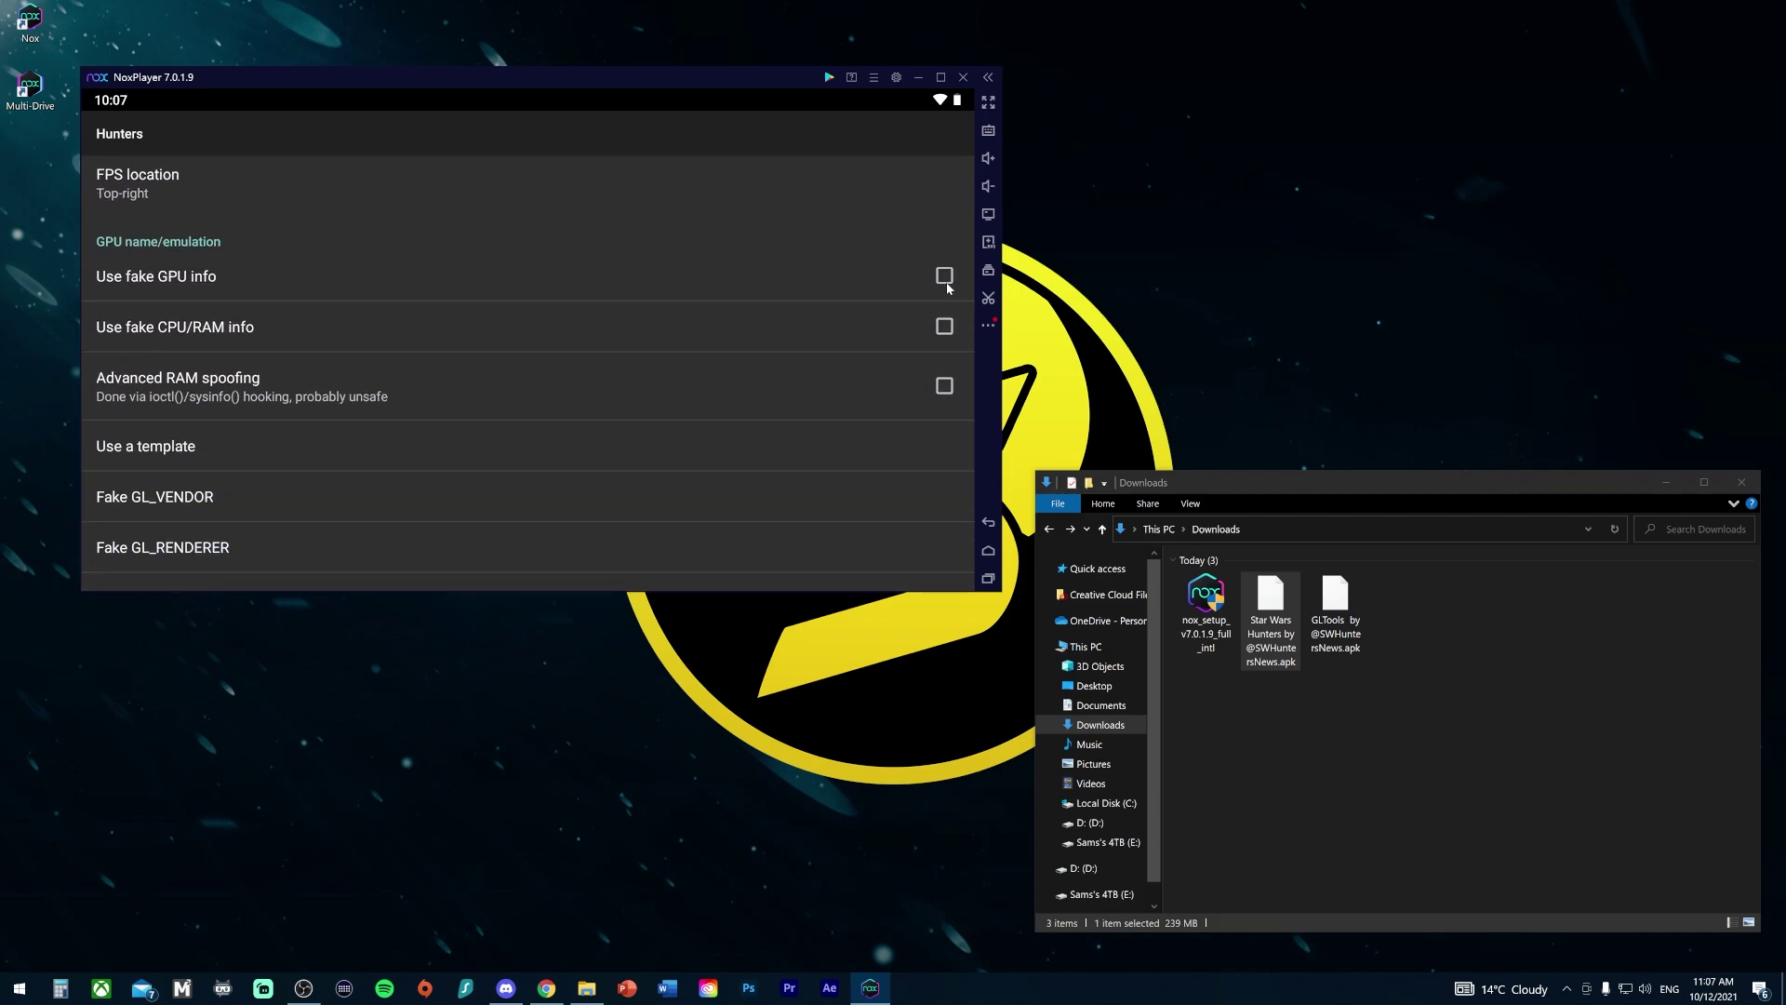
left_click(944, 275)
Step: Set the Fake GL_RENDERER value for Hunters to "Adreno (TM) 660"
scroll(765, 309, "down", 1)
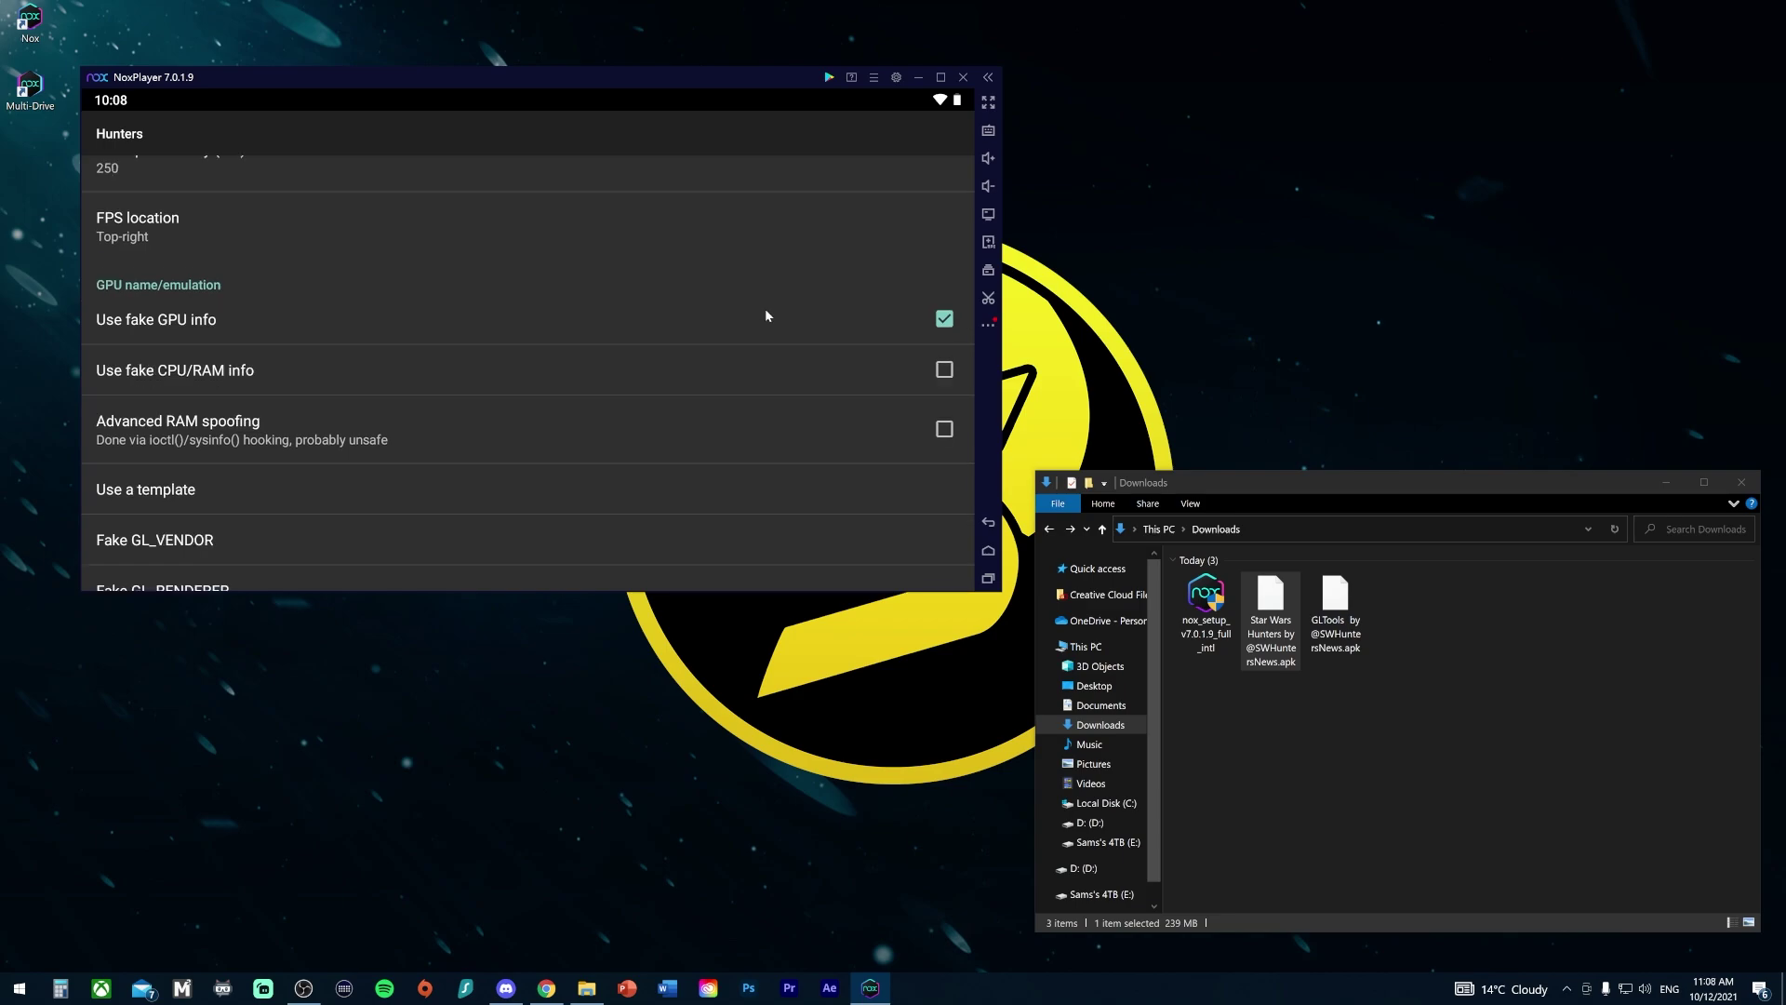
scroll(765, 314, "down", 2)
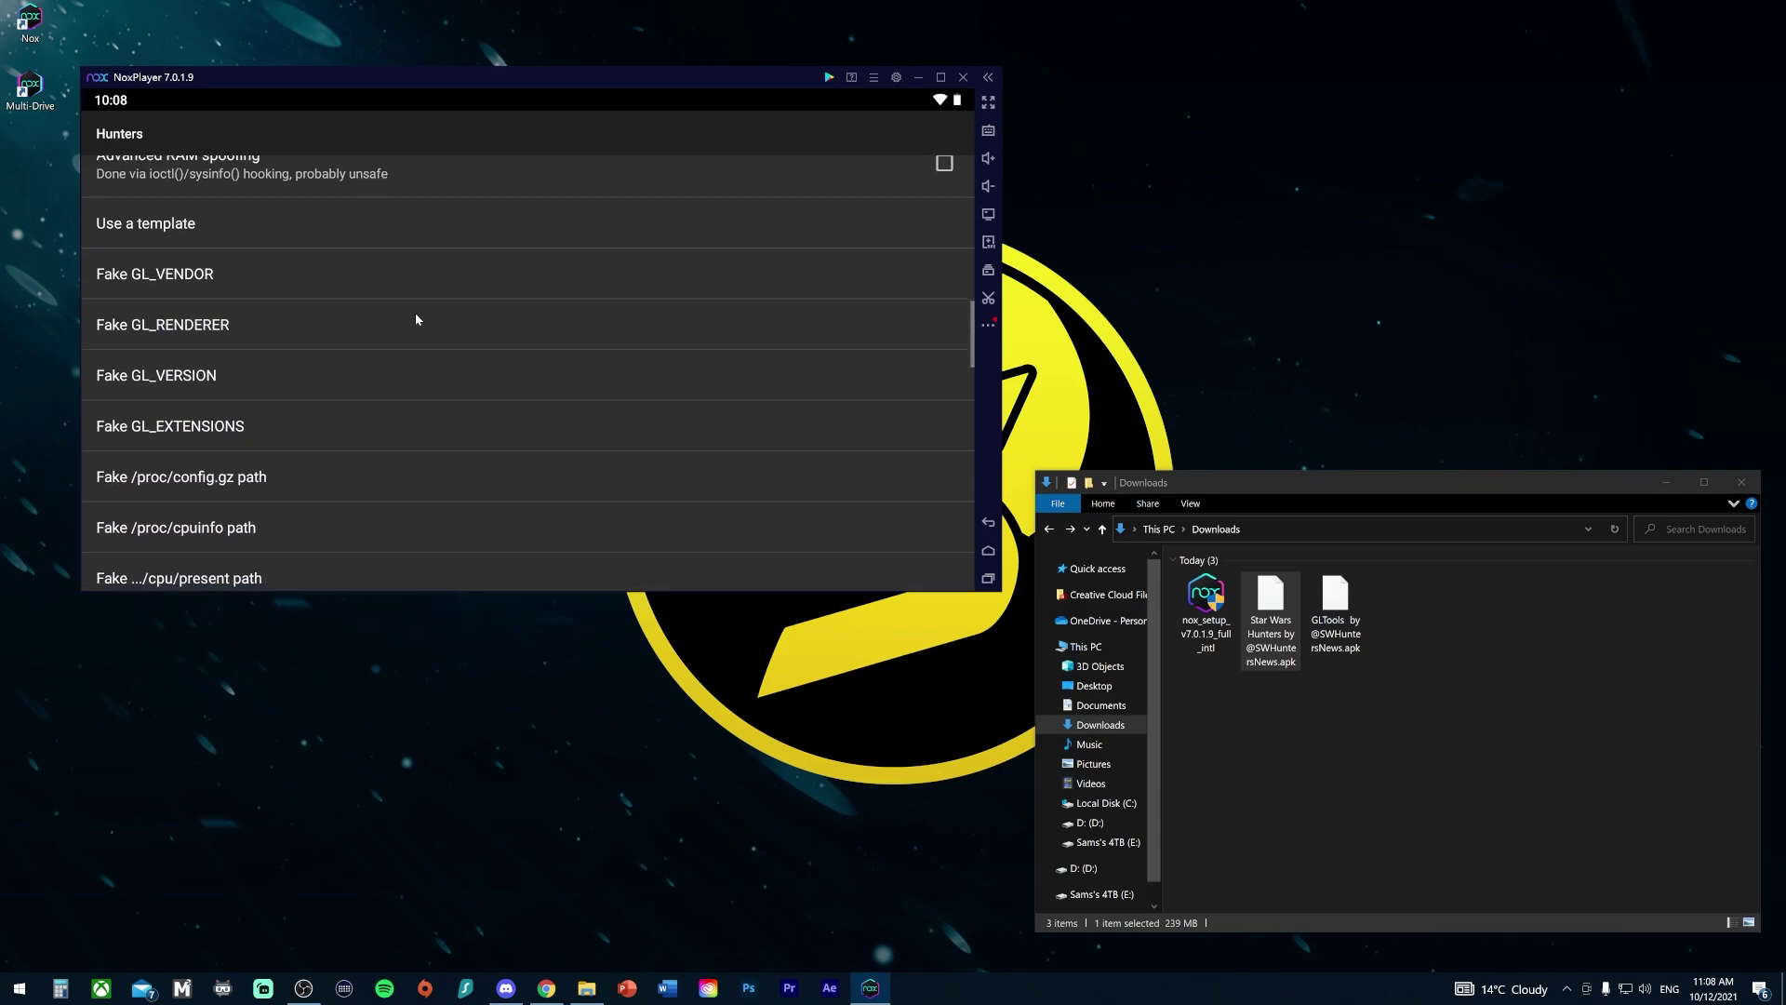
left_click(415, 315)
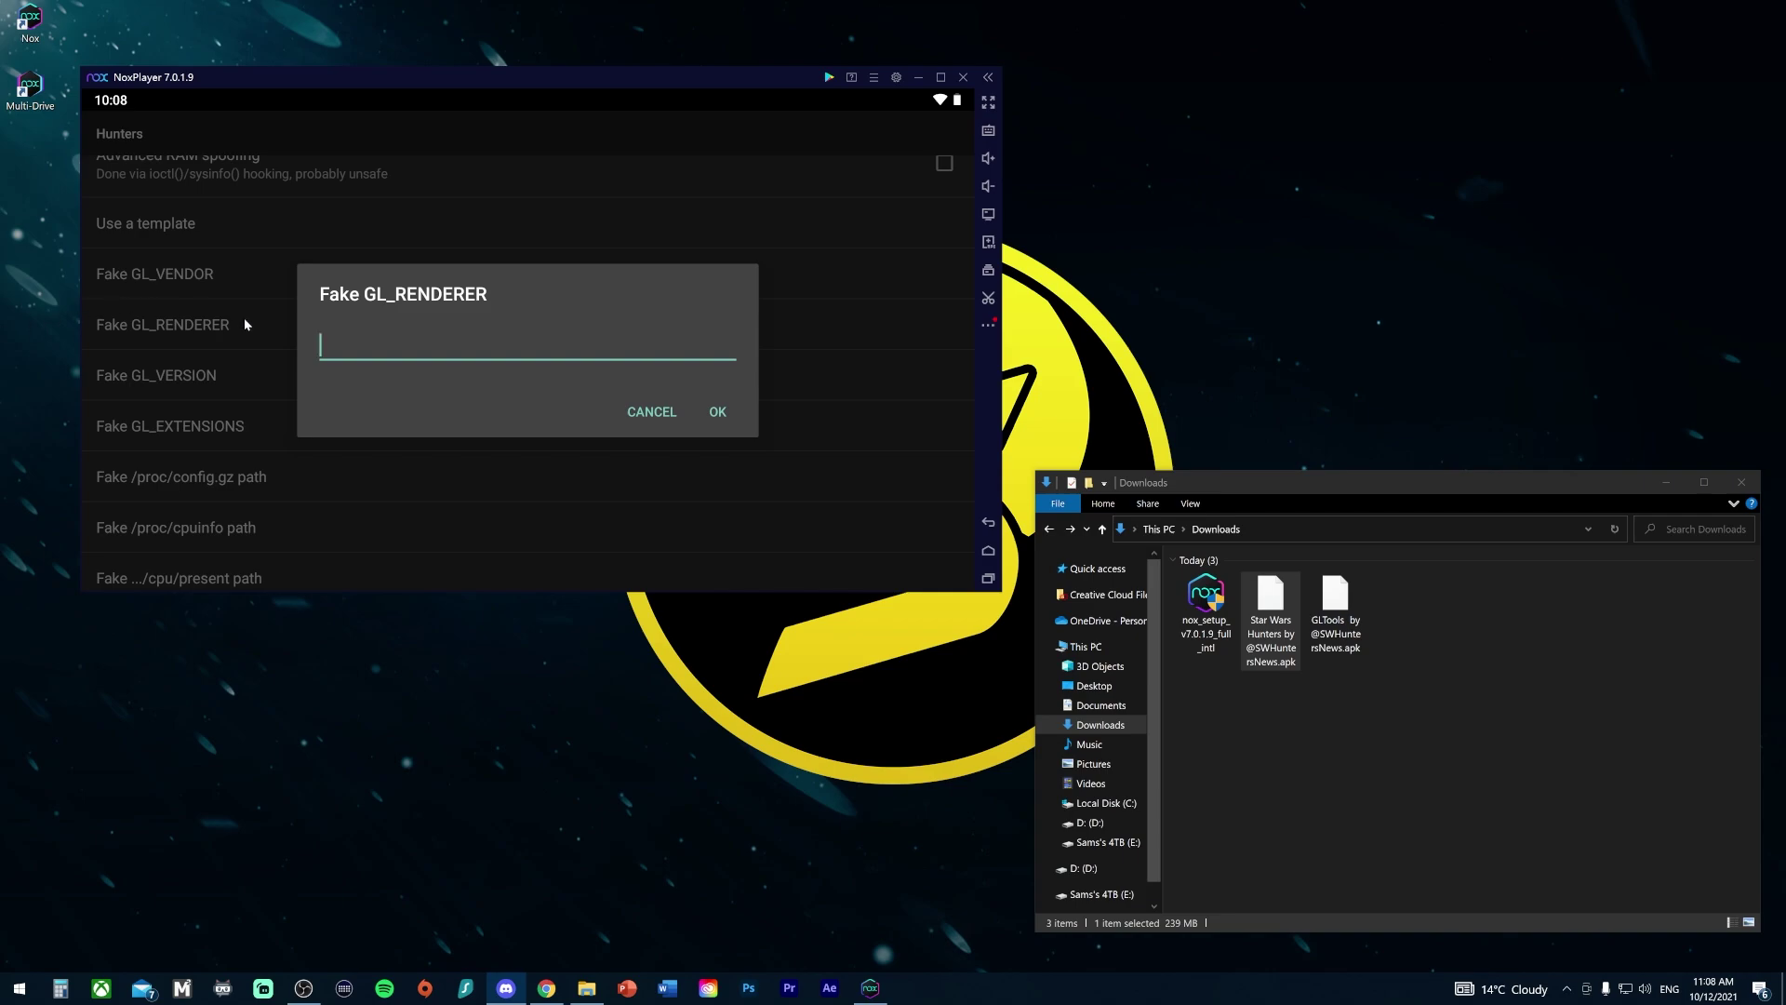
type("Adreno (TM) 660")
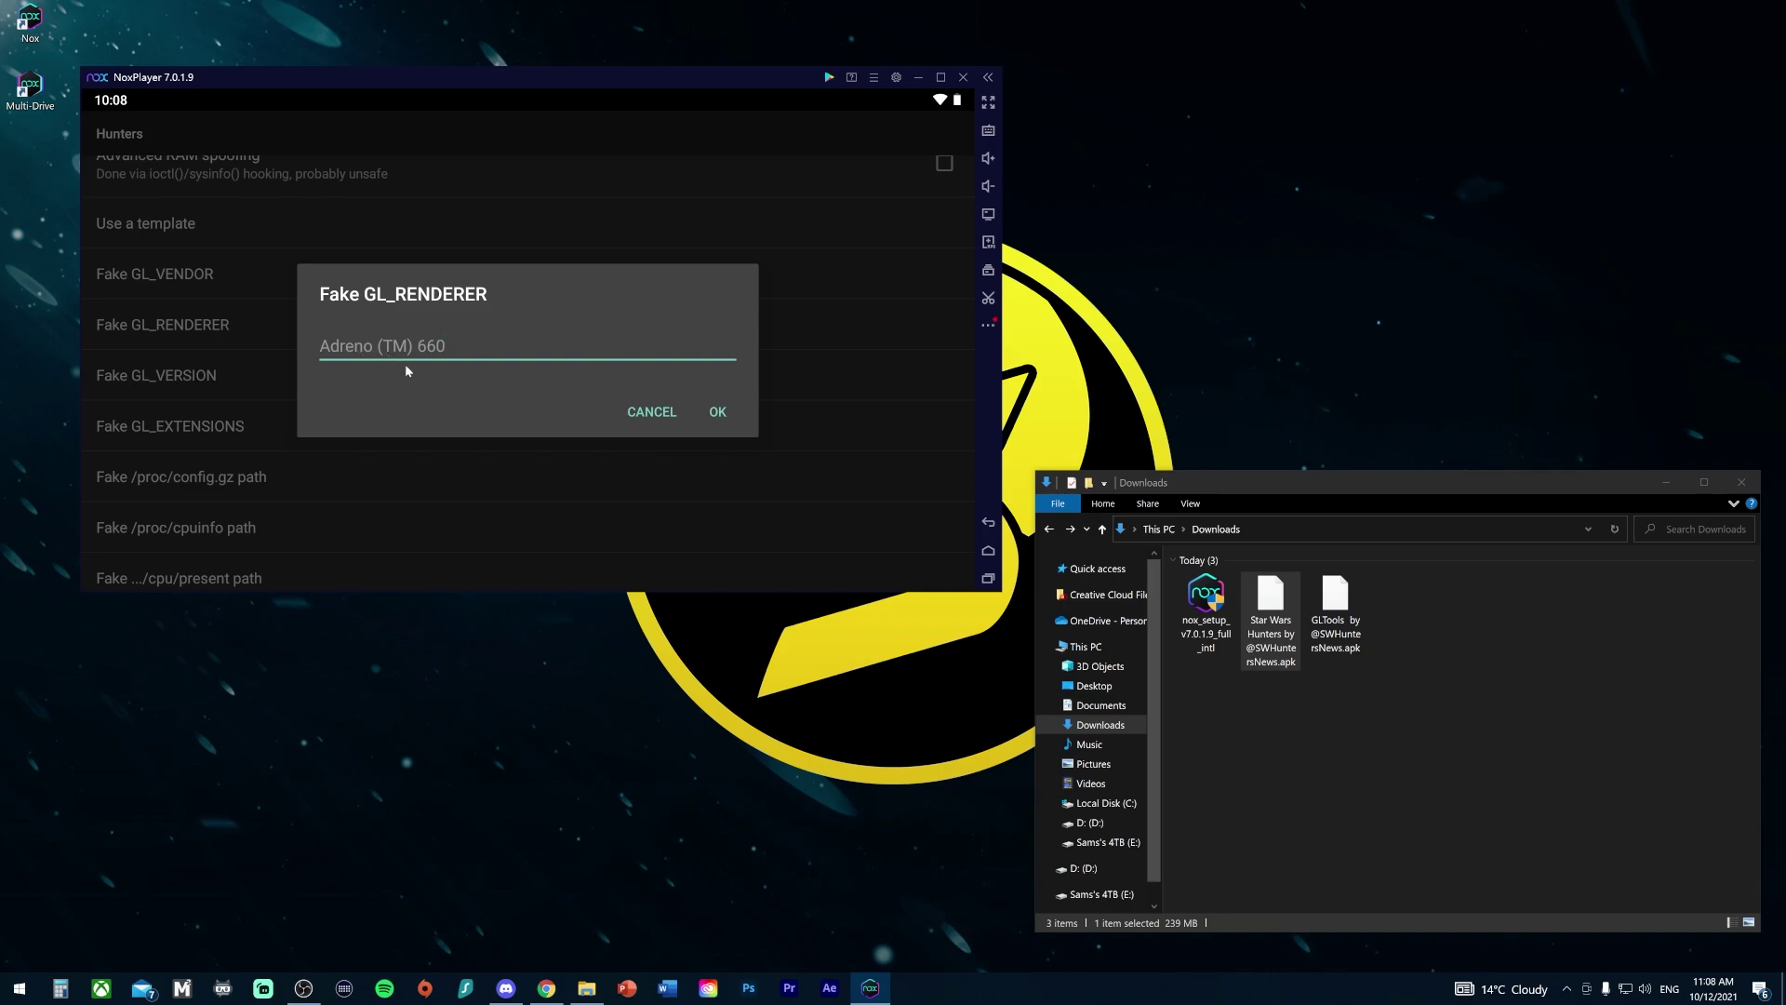
left_click(716, 411)
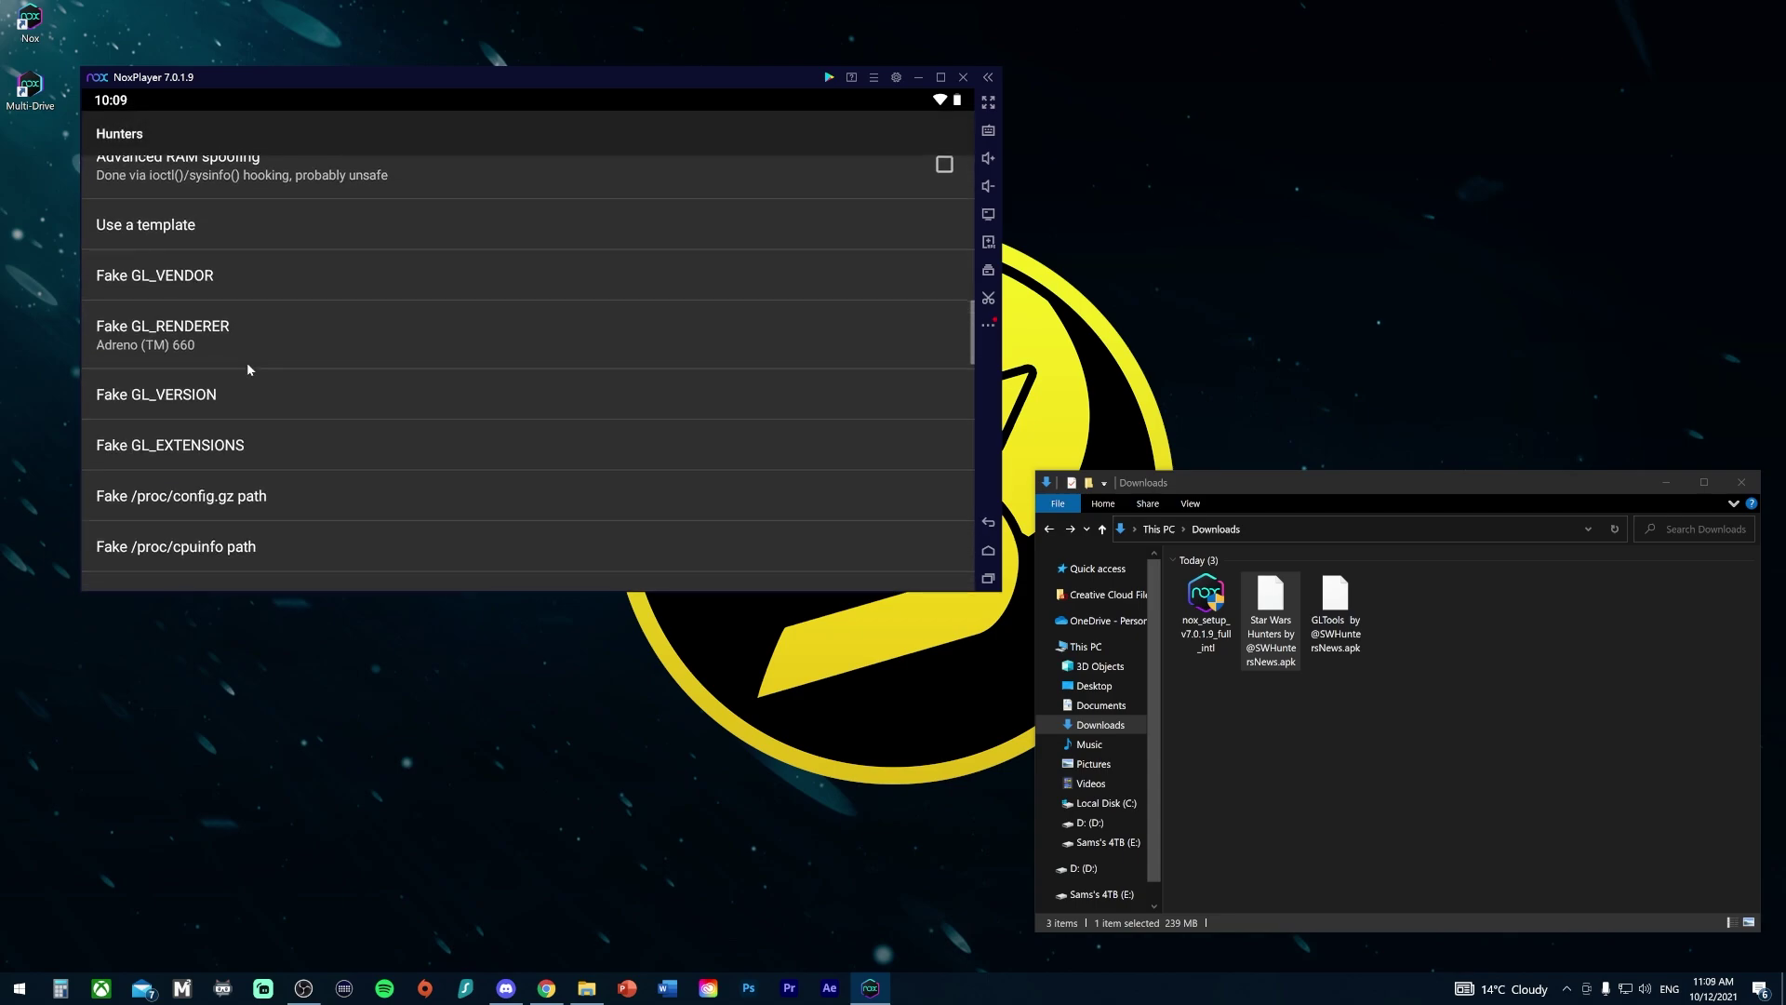
left_click(183, 398)
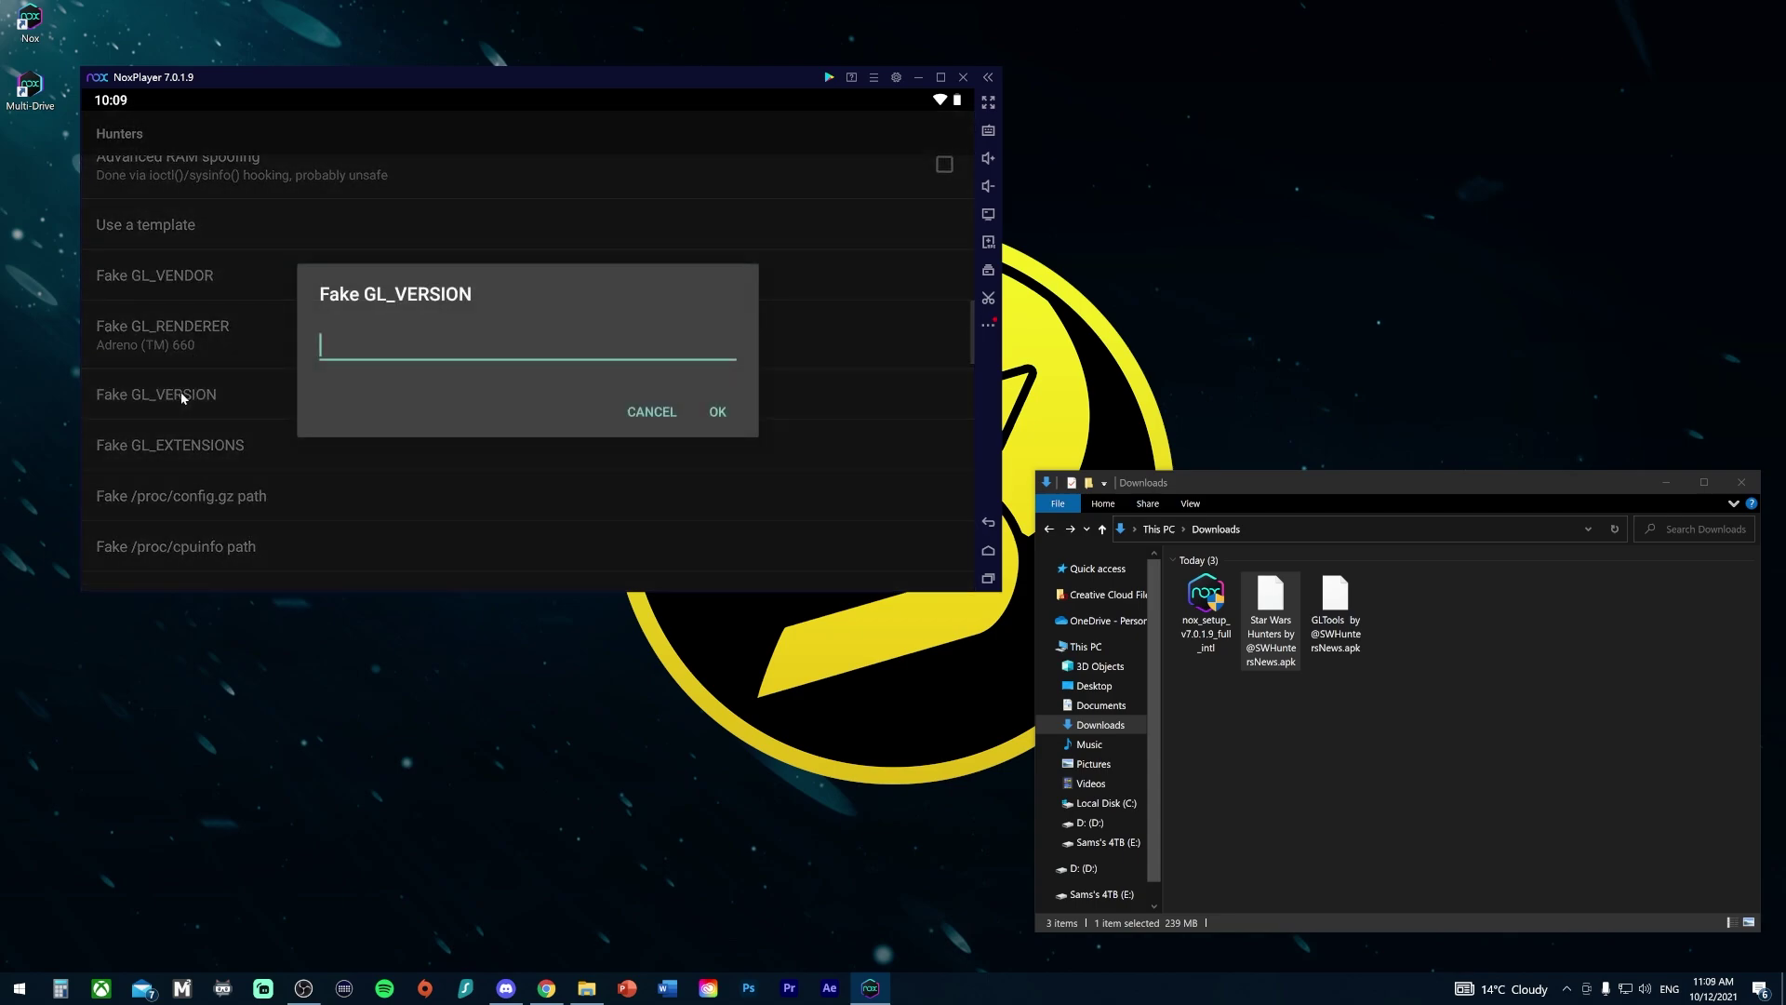
key("ctrl+v")
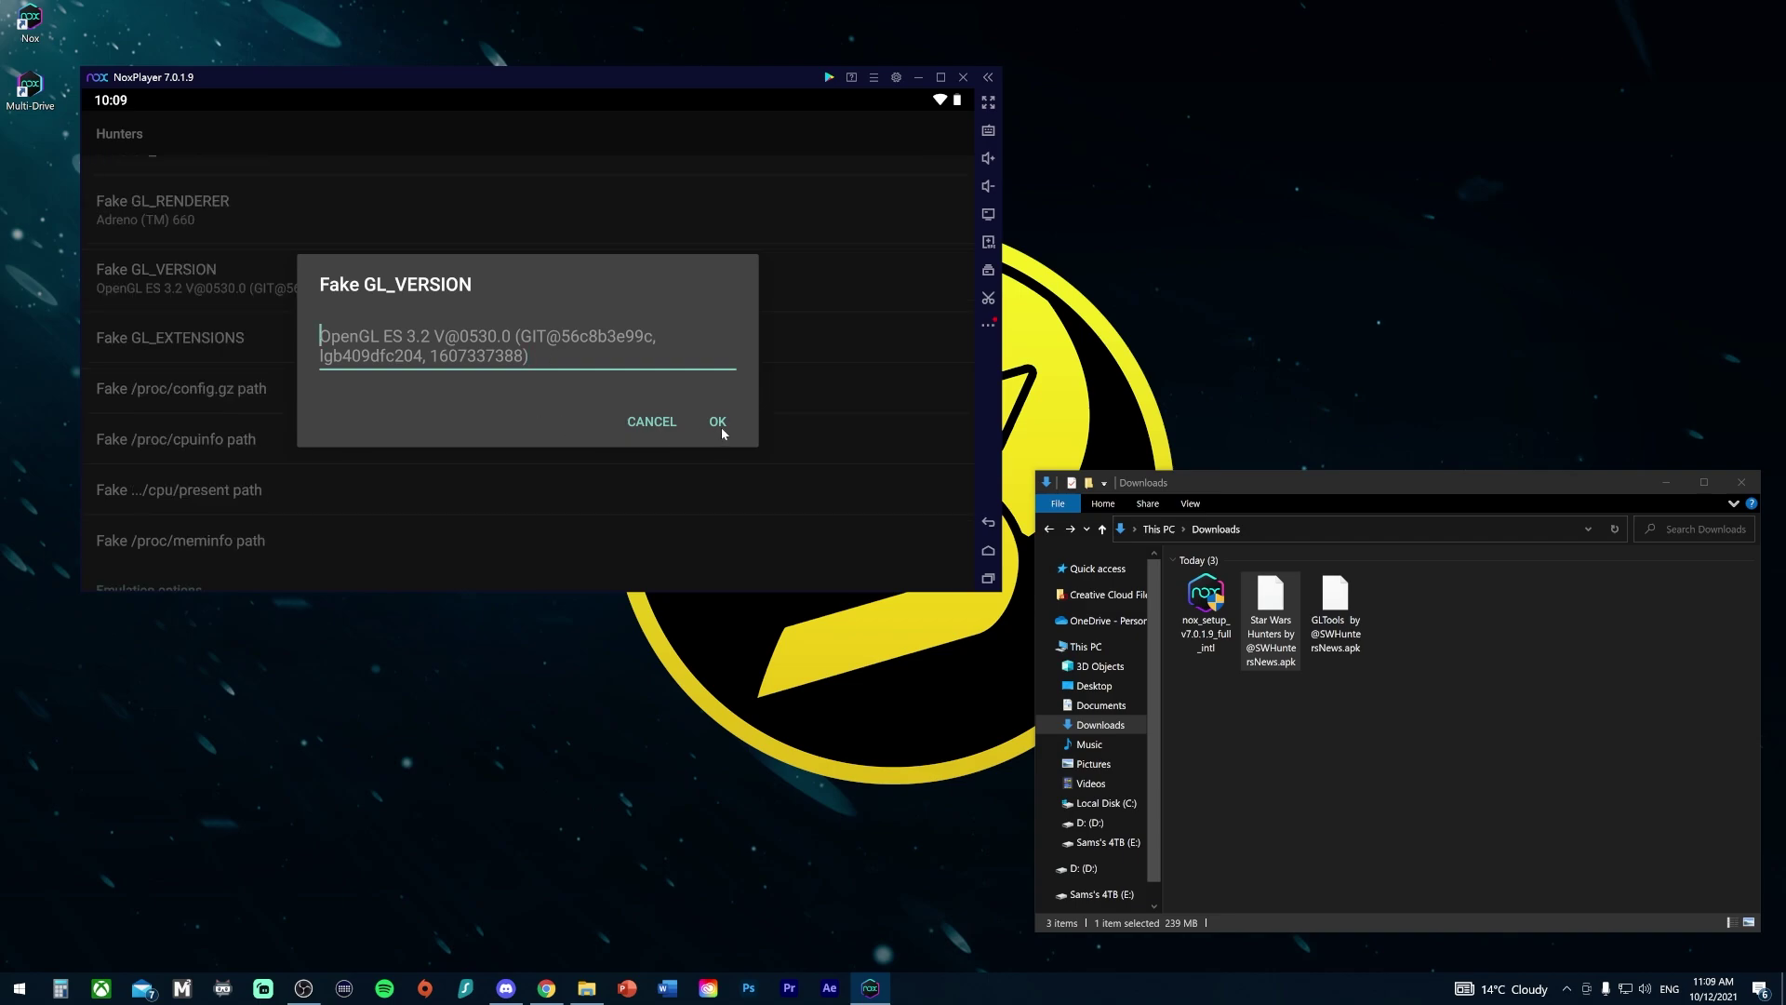
left_click(717, 424)
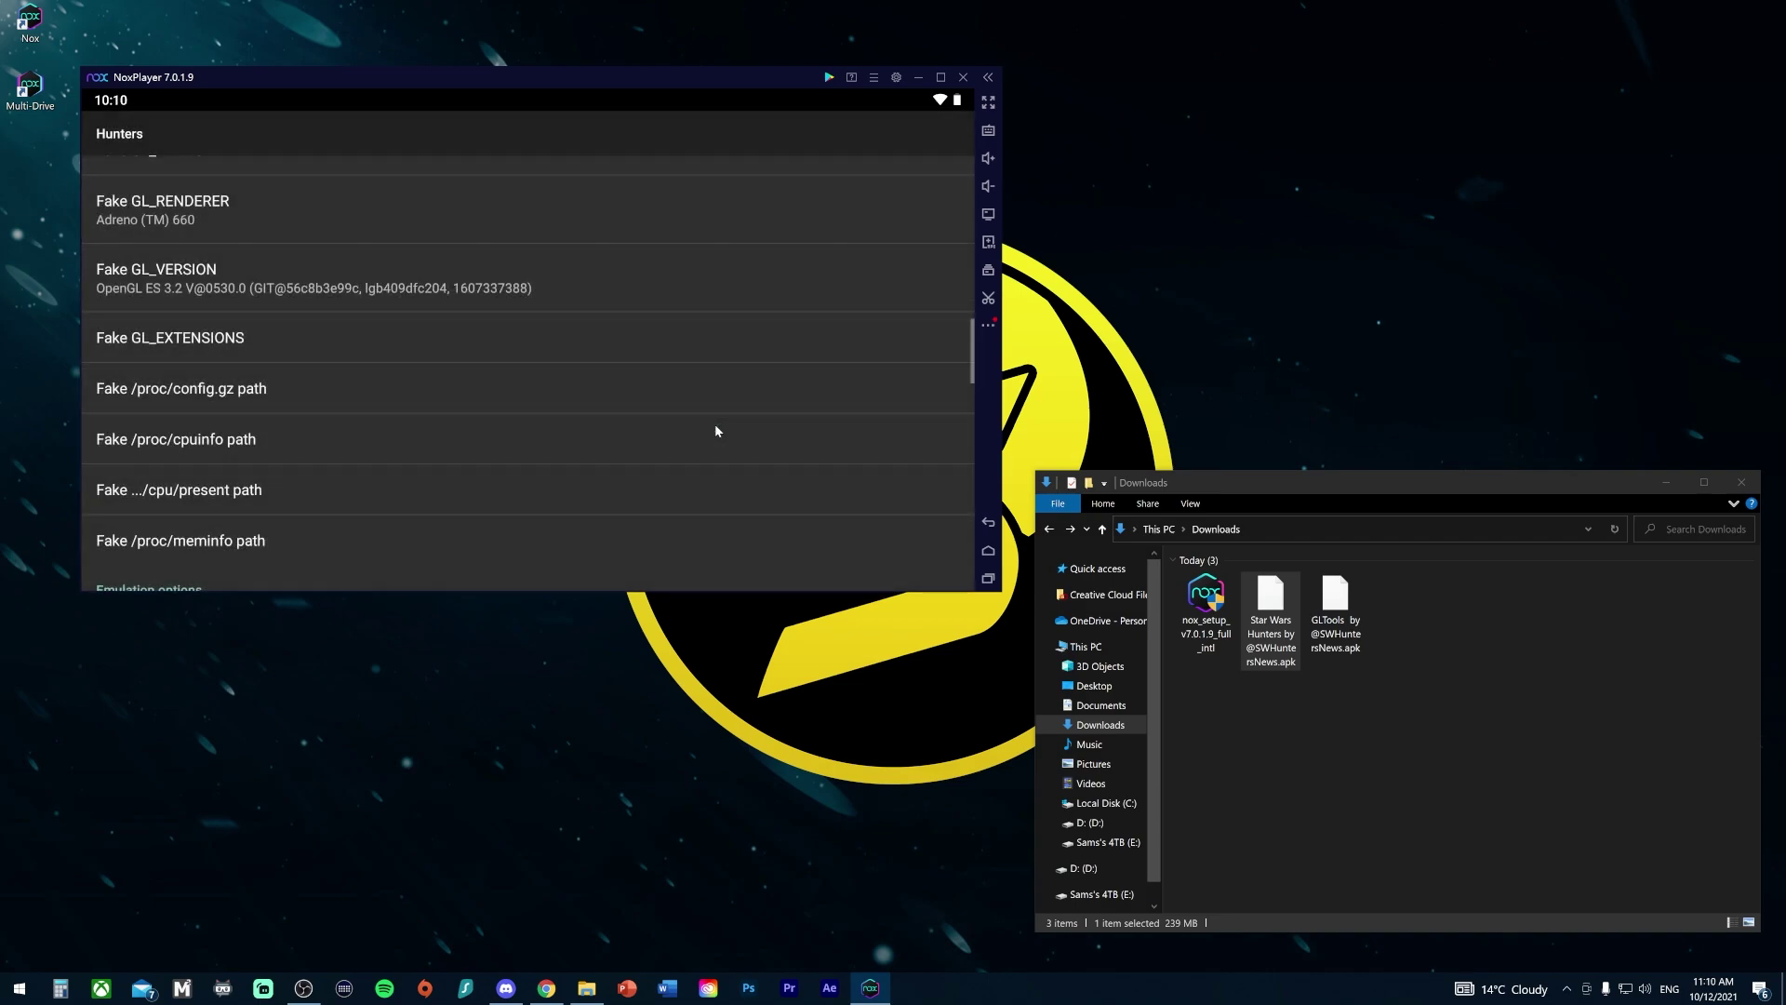
Step: Return to the emulator's home screen, launch Hunters and confirm the download of the additional game data
left_click(987, 552)
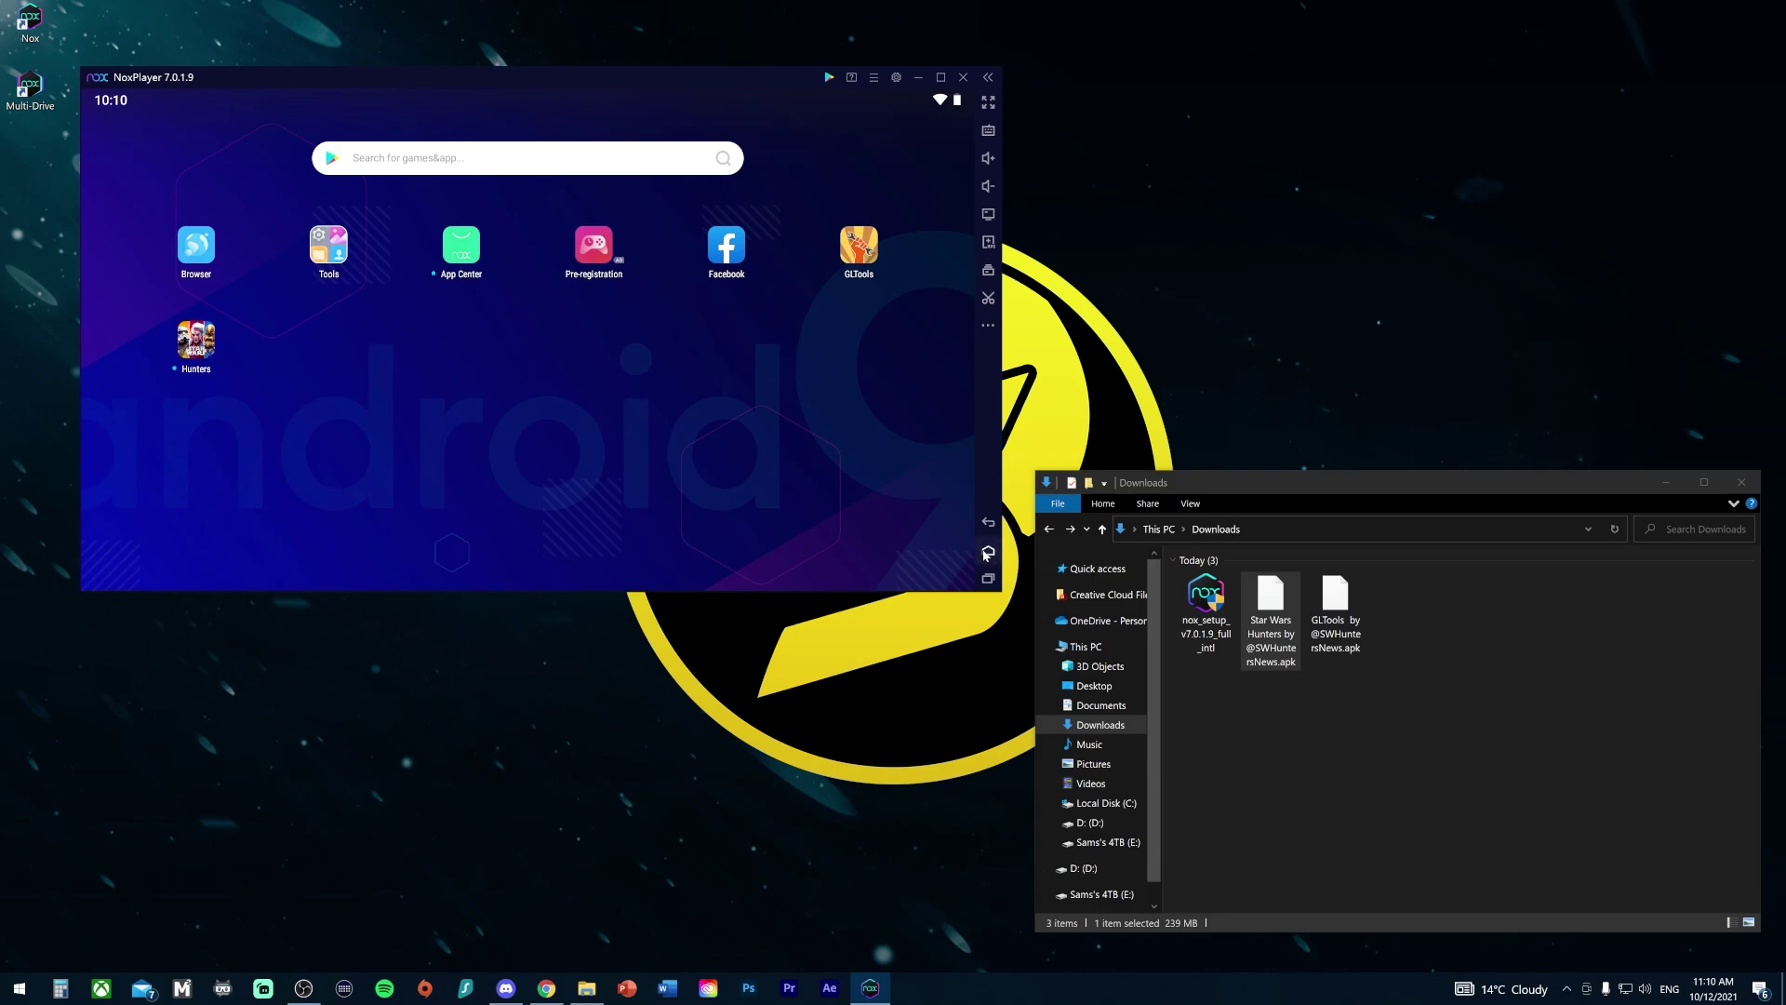
left_click(199, 338)
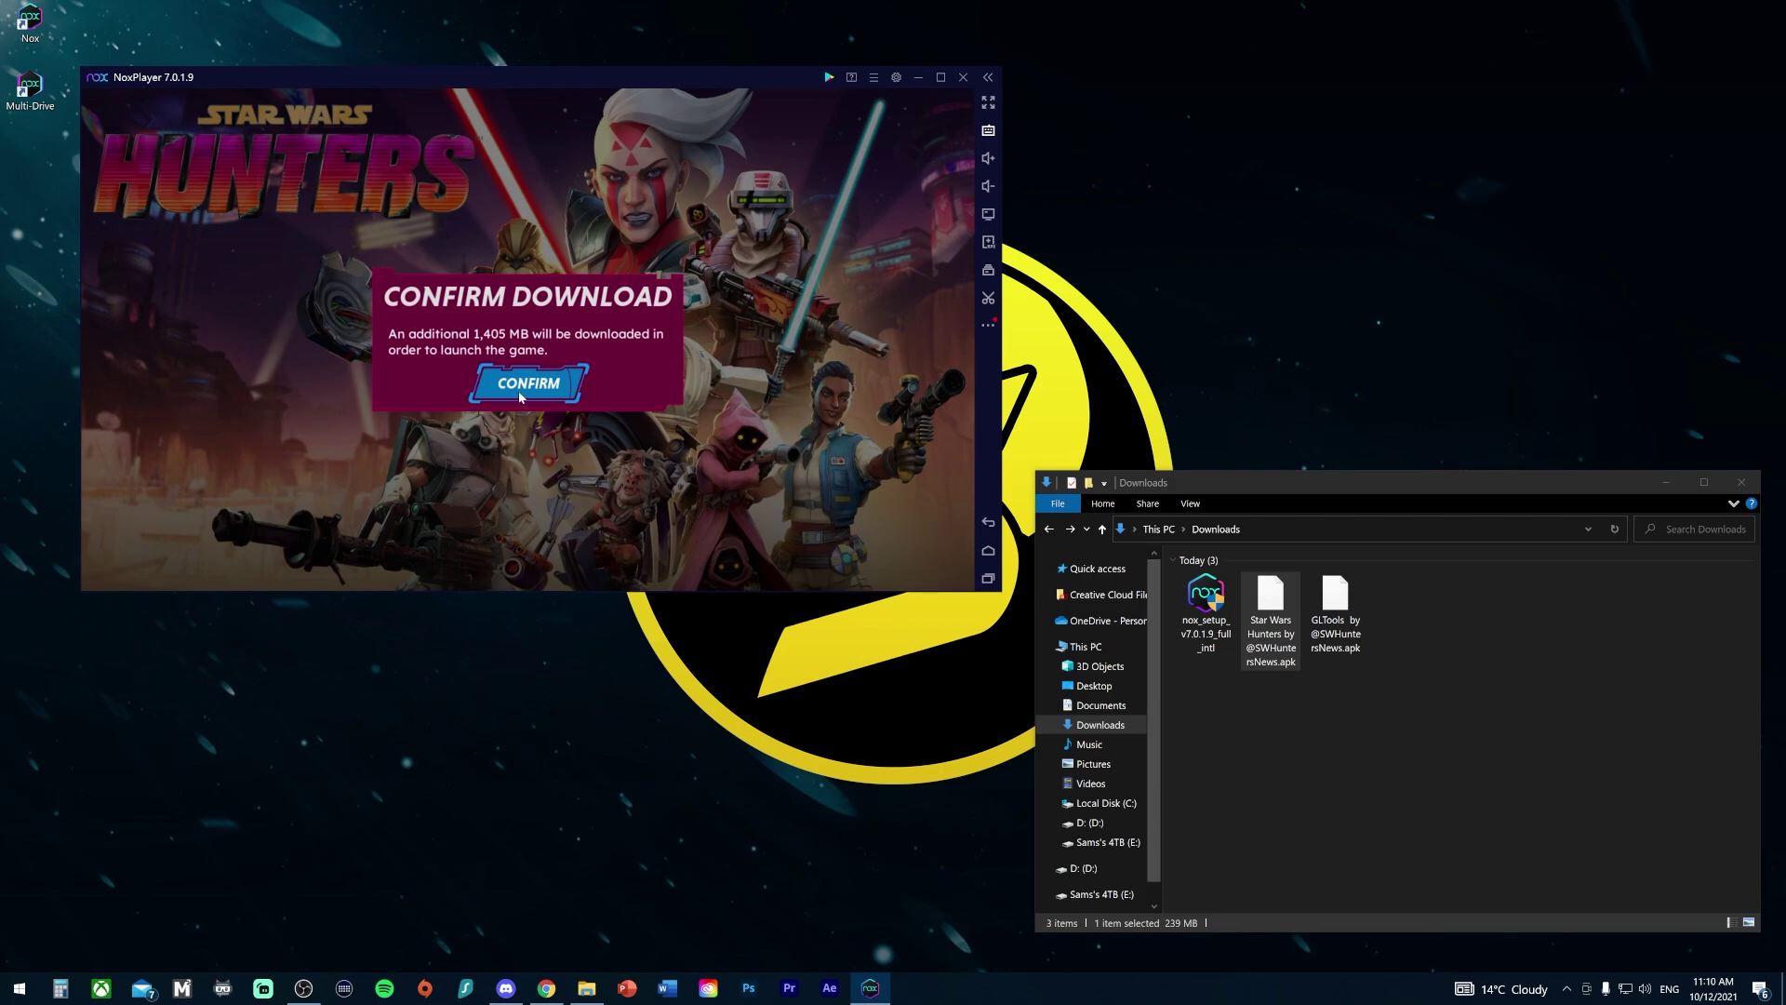
left_click(527, 385)
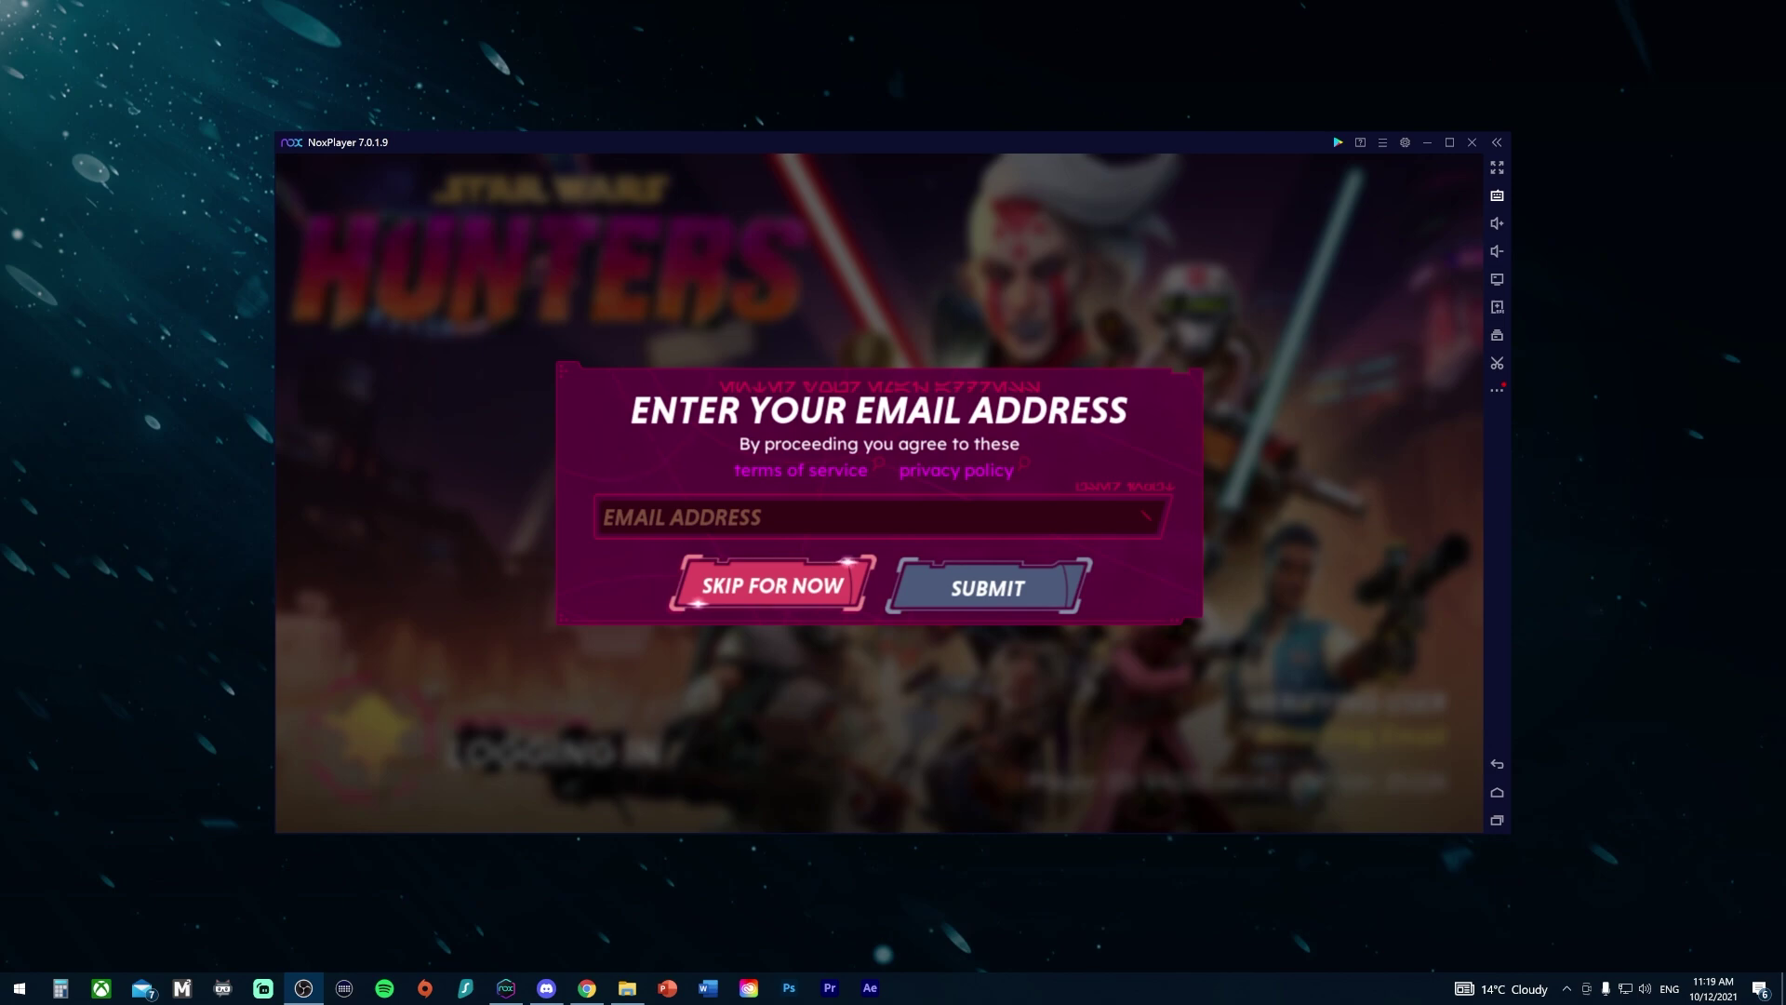
Step: Submit the player's email address in Hunters and connect to the existing Zynga account associated with it
left_click(722, 511)
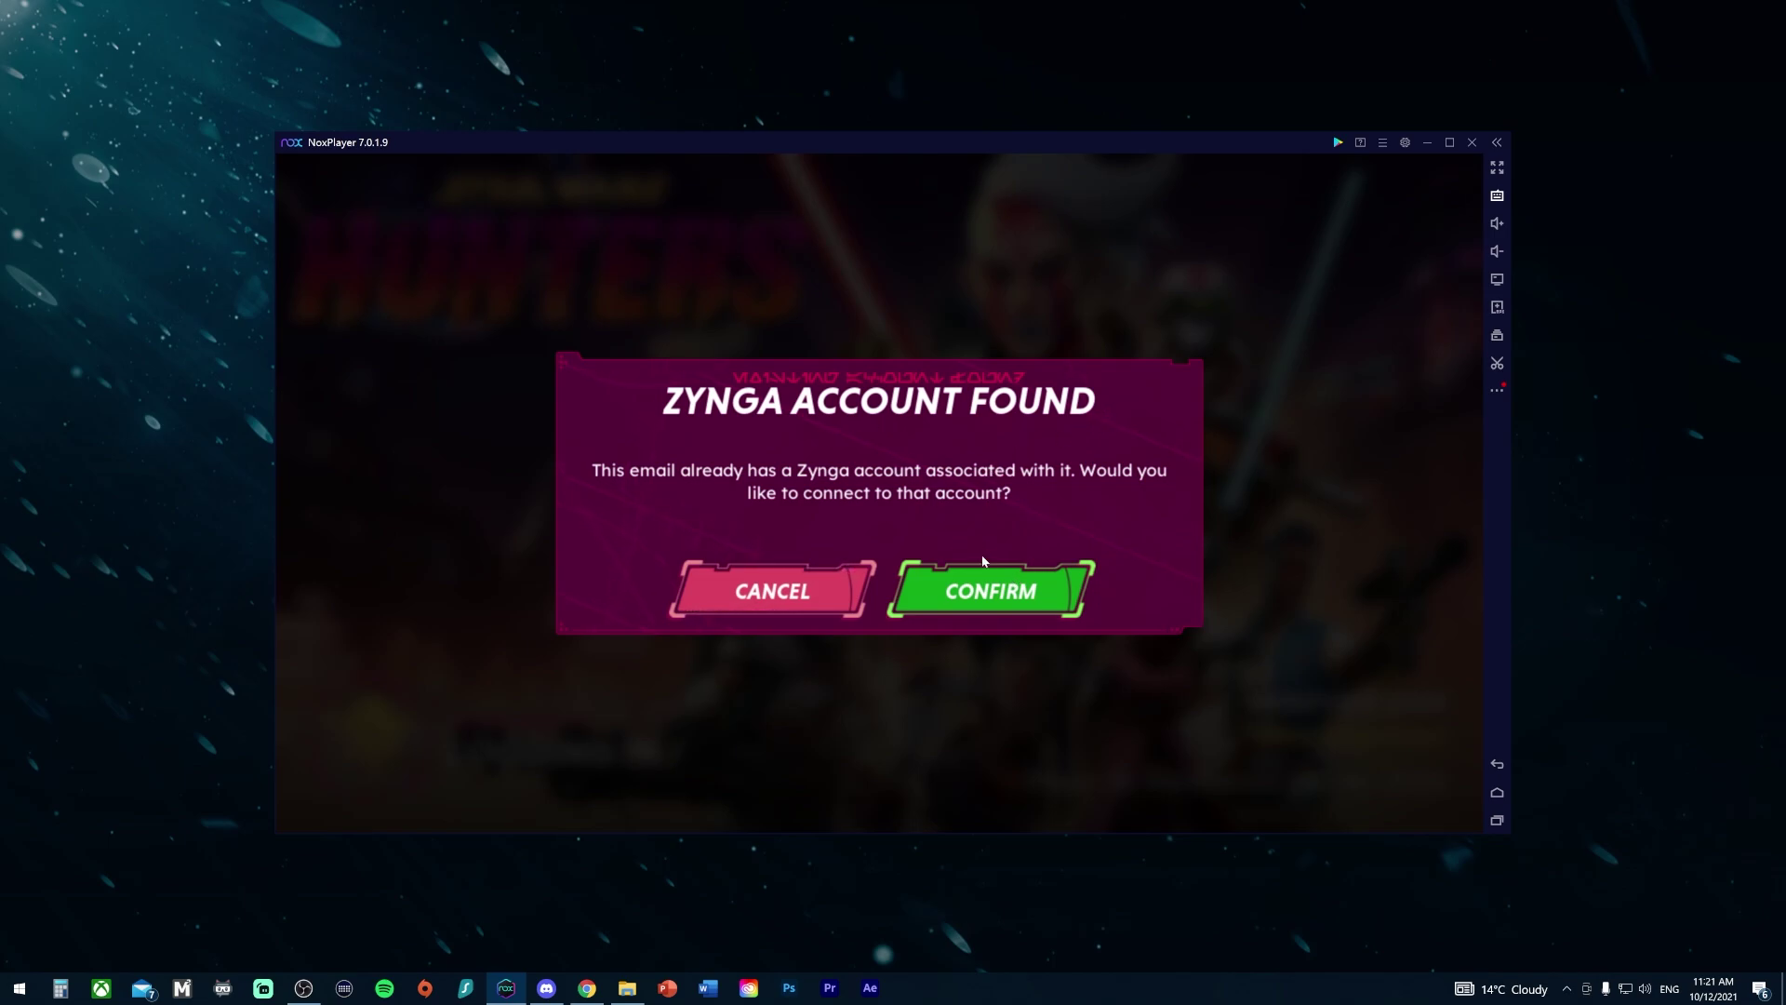
left_click(986, 596)
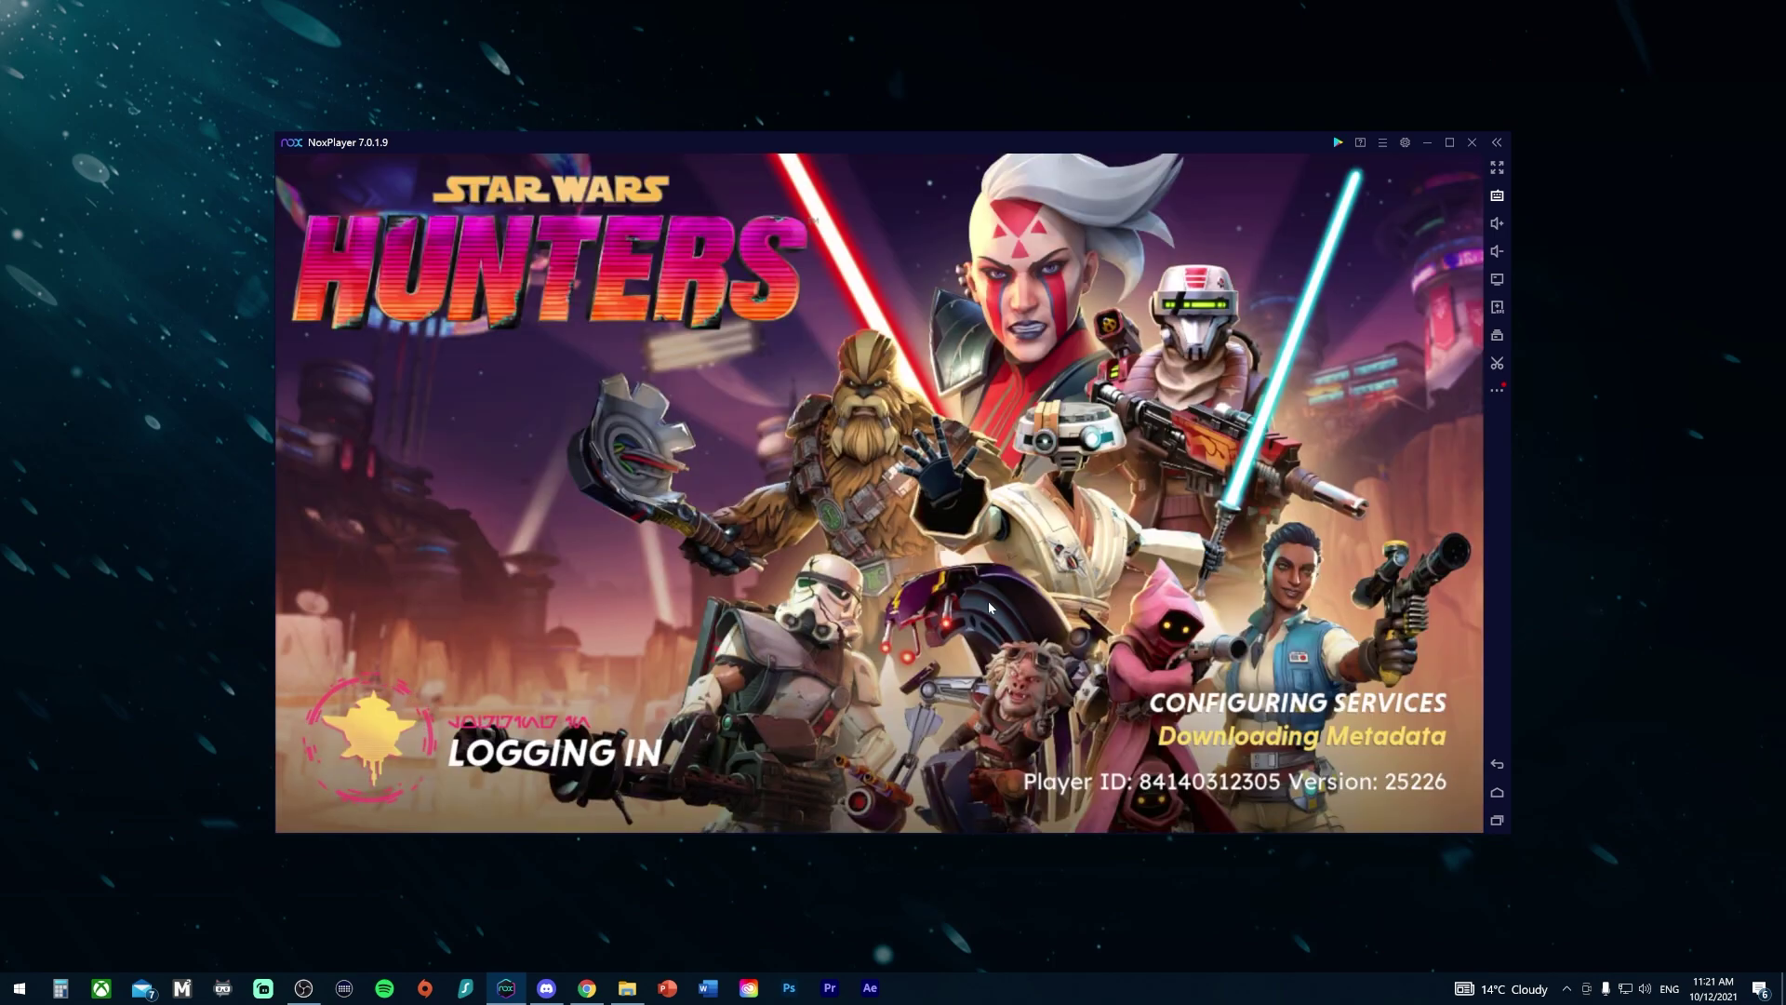